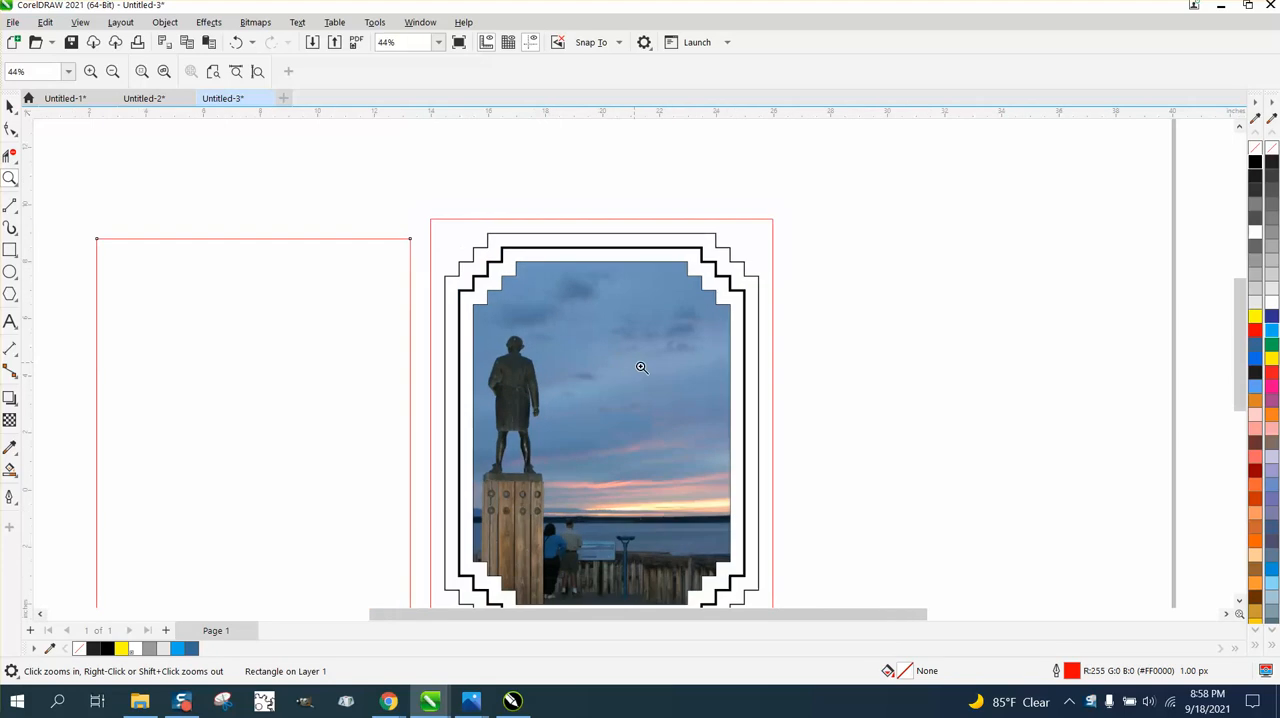
- Try a 2-inch corner radius on the empty 11 × 14 inch rectangle, switching its corners to round and to chamfered
{"action": "left_click", "coordinate": [10, 106]}
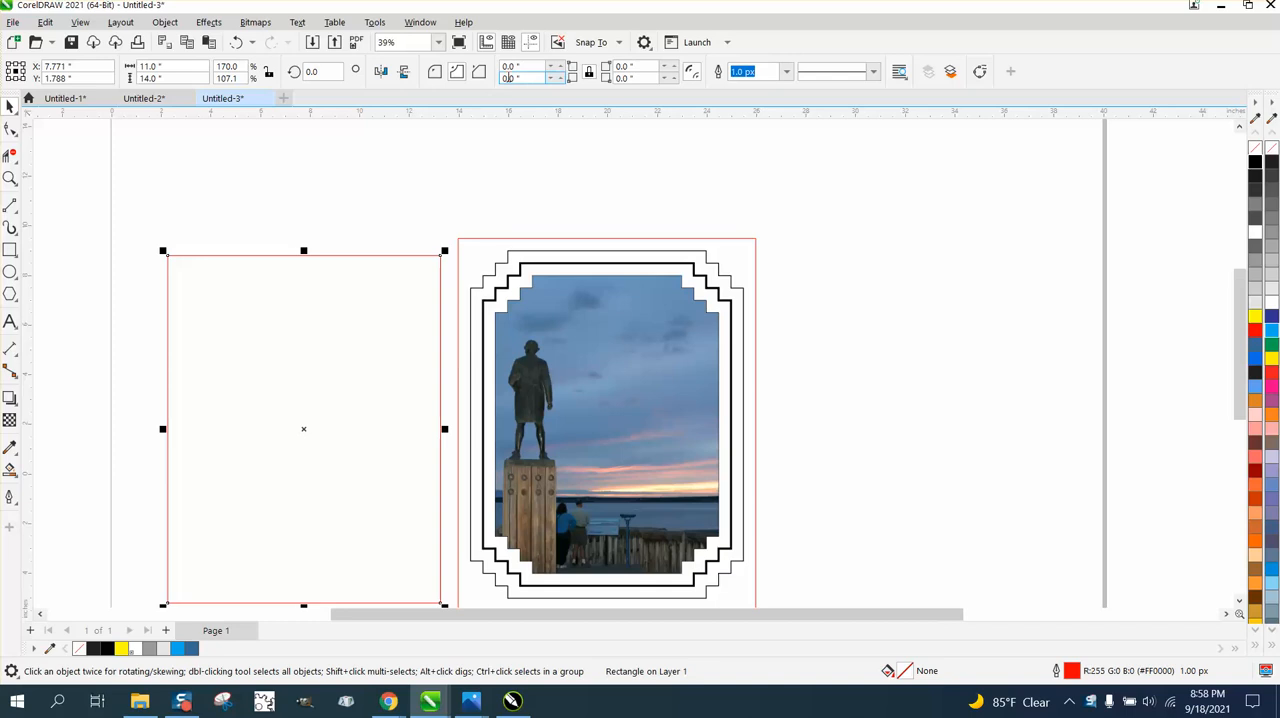
{"action": "left_click", "coordinate": [520, 67]}
{"action": "type", "text": "2"}
{"action": "key", "text": "Return"}
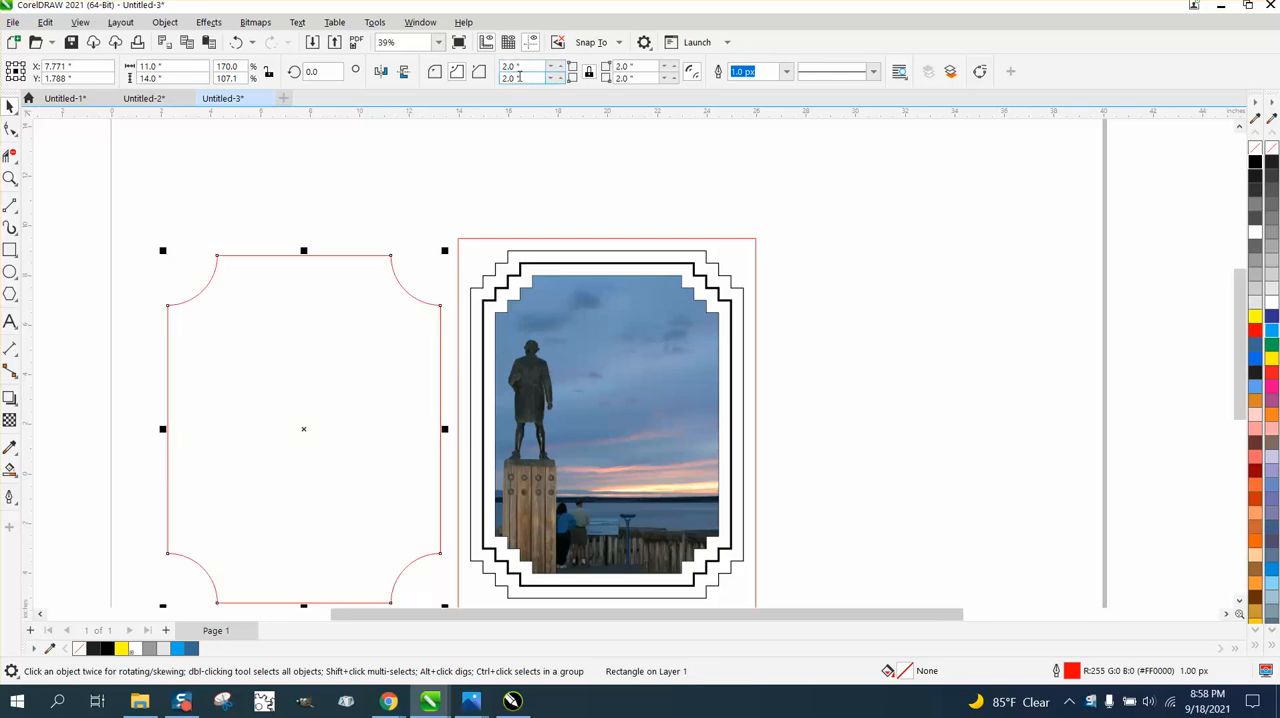
{"action": "left_click", "coordinate": [435, 72]}
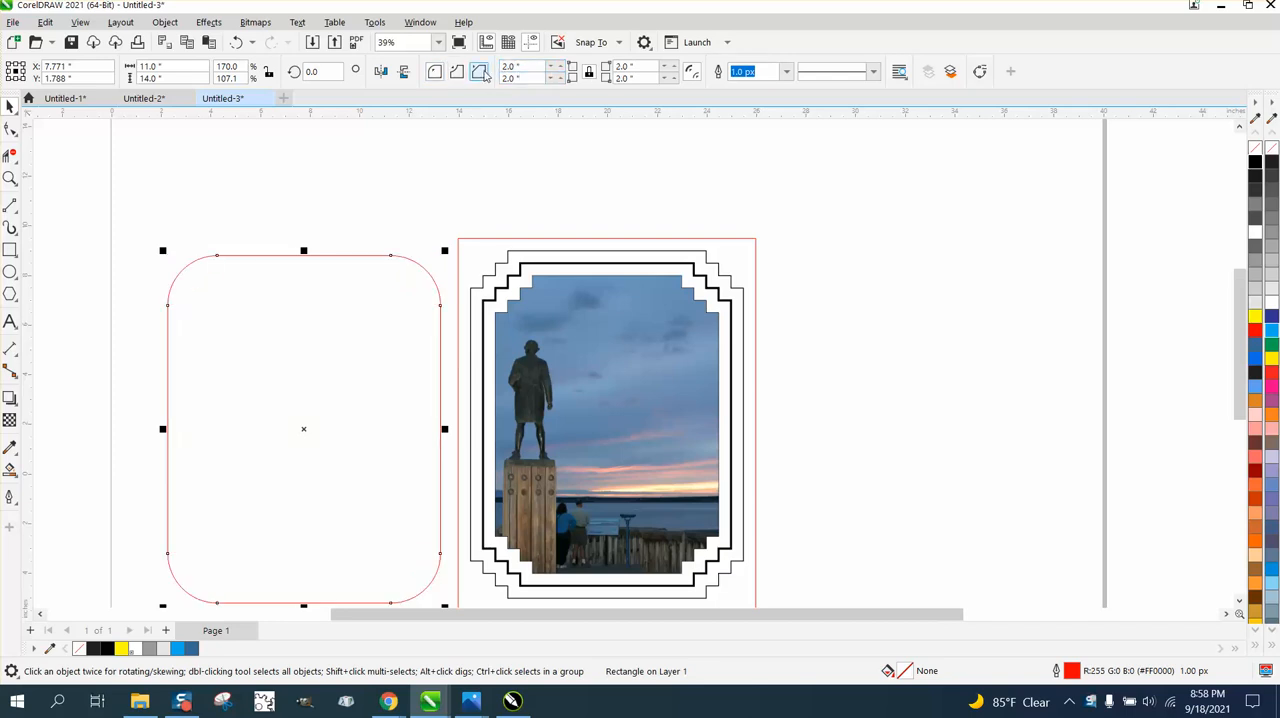
{"action": "left_click", "coordinate": [480, 72]}
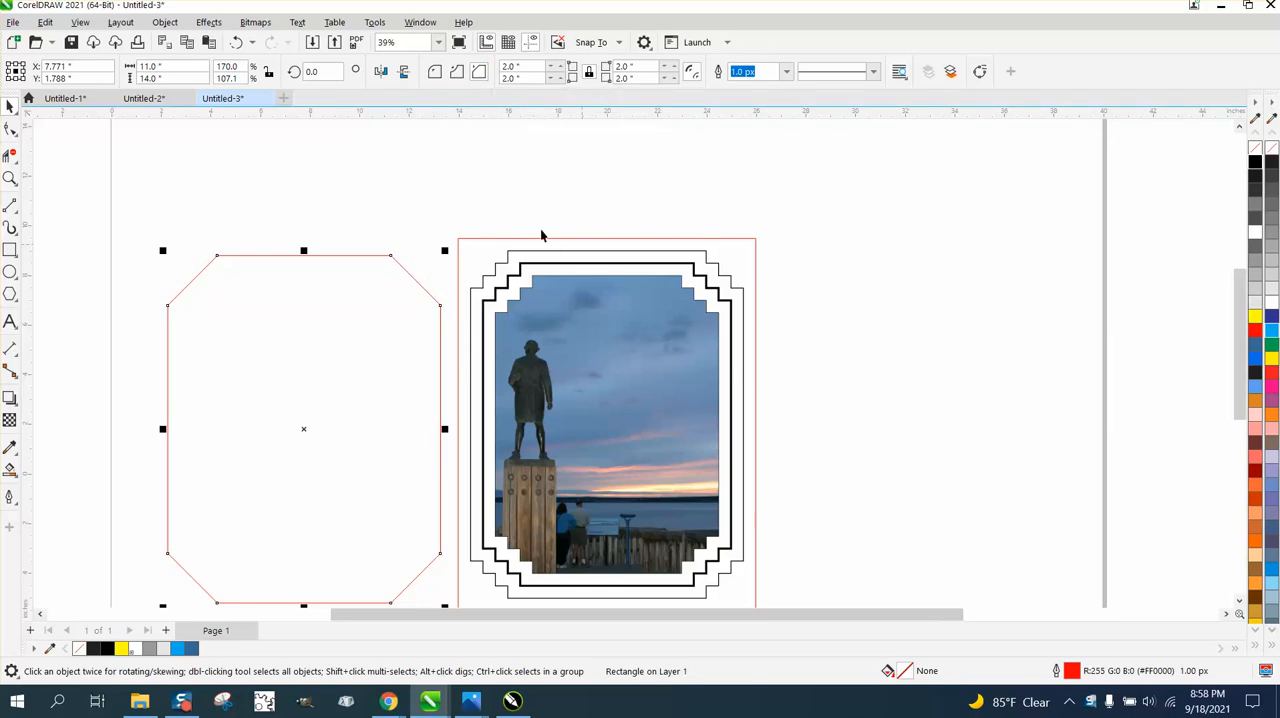
- Undo the corner style and radius changes on the empty rectangle
{"action": "left_click", "coordinate": [238, 44]}
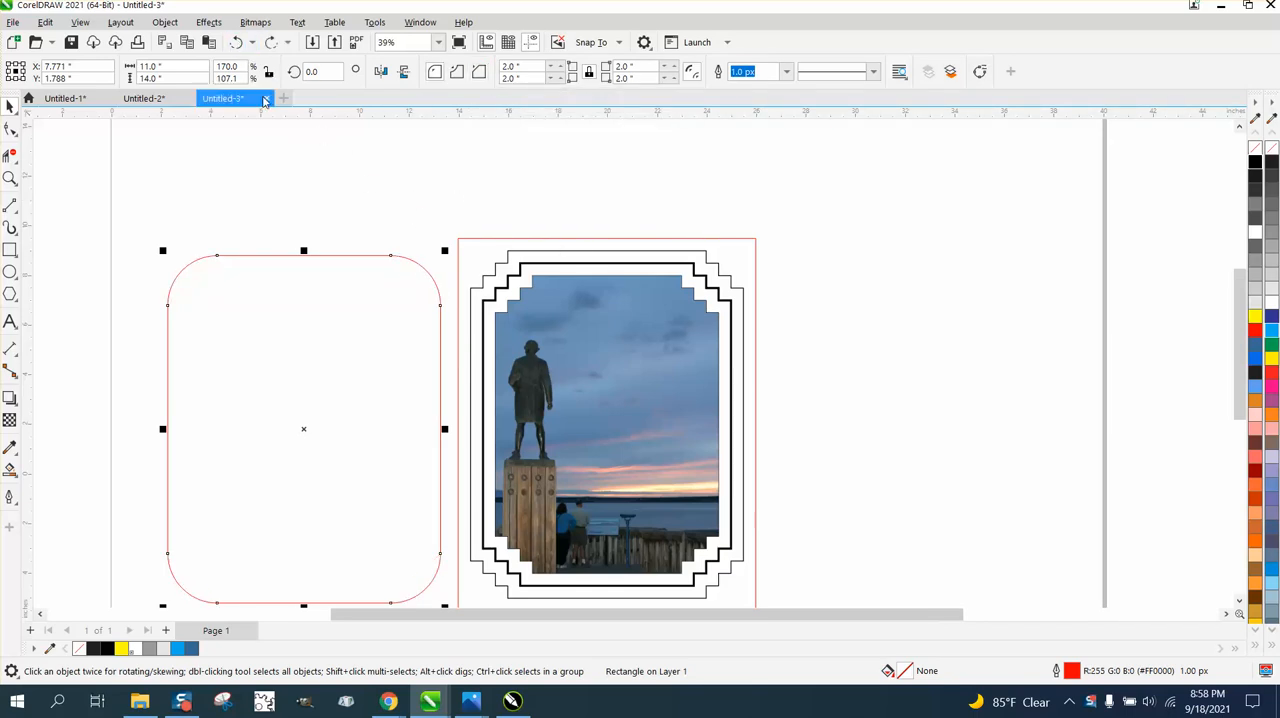
{"action": "left_click", "coordinate": [239, 44]}
{"action": "left_click", "coordinate": [239, 44]}
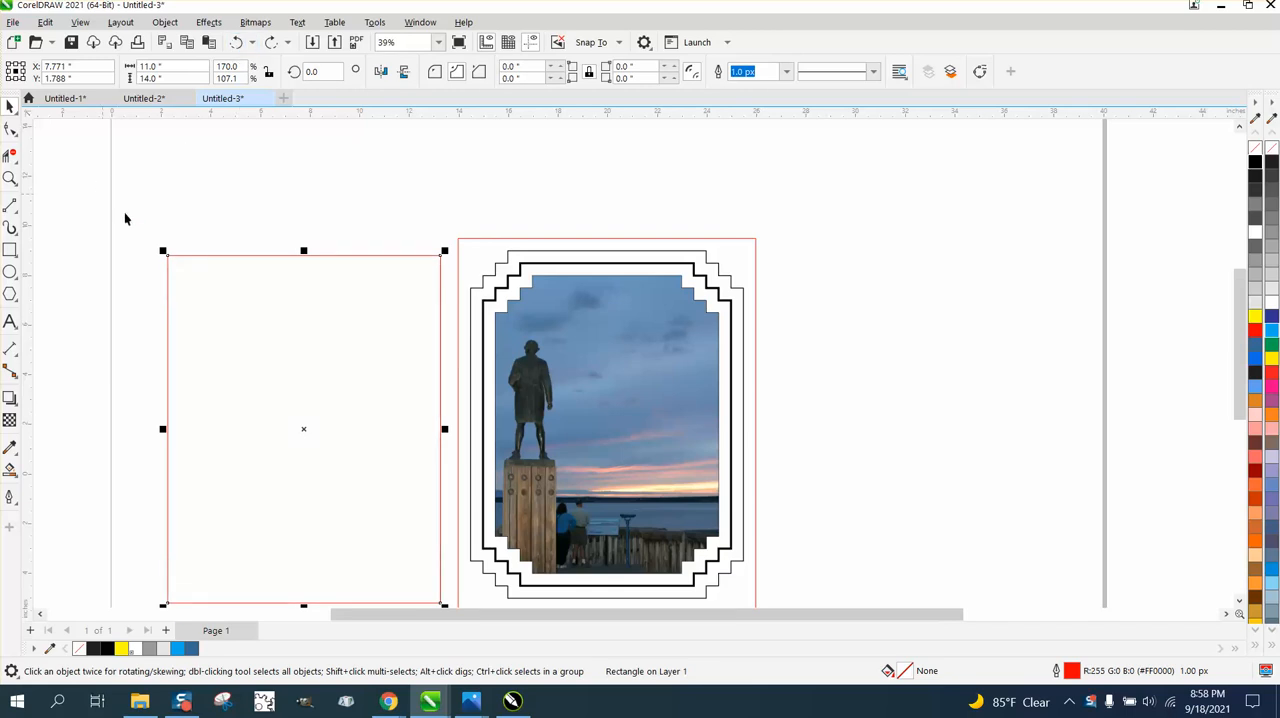
- Move the photo with all its borders 16.5 inches to the right, and center the empty rectangle on the page
{"action": "scroll", "coordinate": [335, 278], "scroll_direction": "down", "scroll_amount": 2}
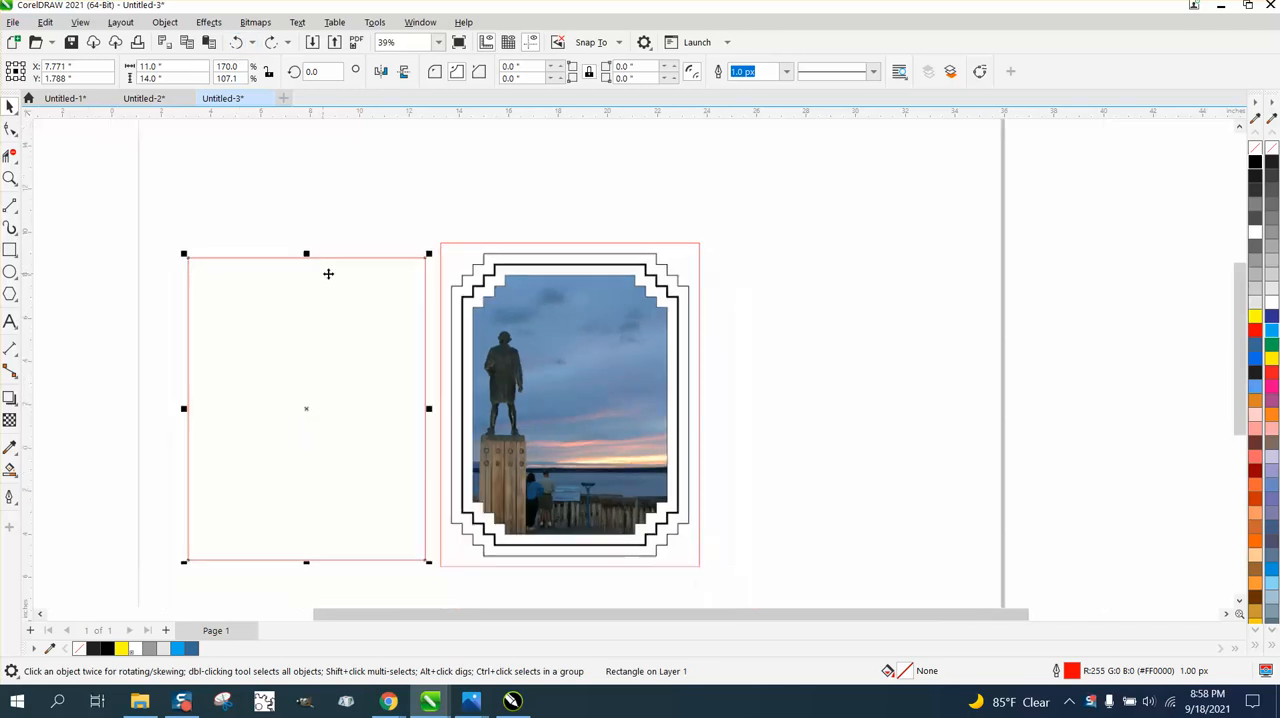
{"action": "left_click_drag", "start_coordinate": [419, 246], "coordinate": [696, 541]}
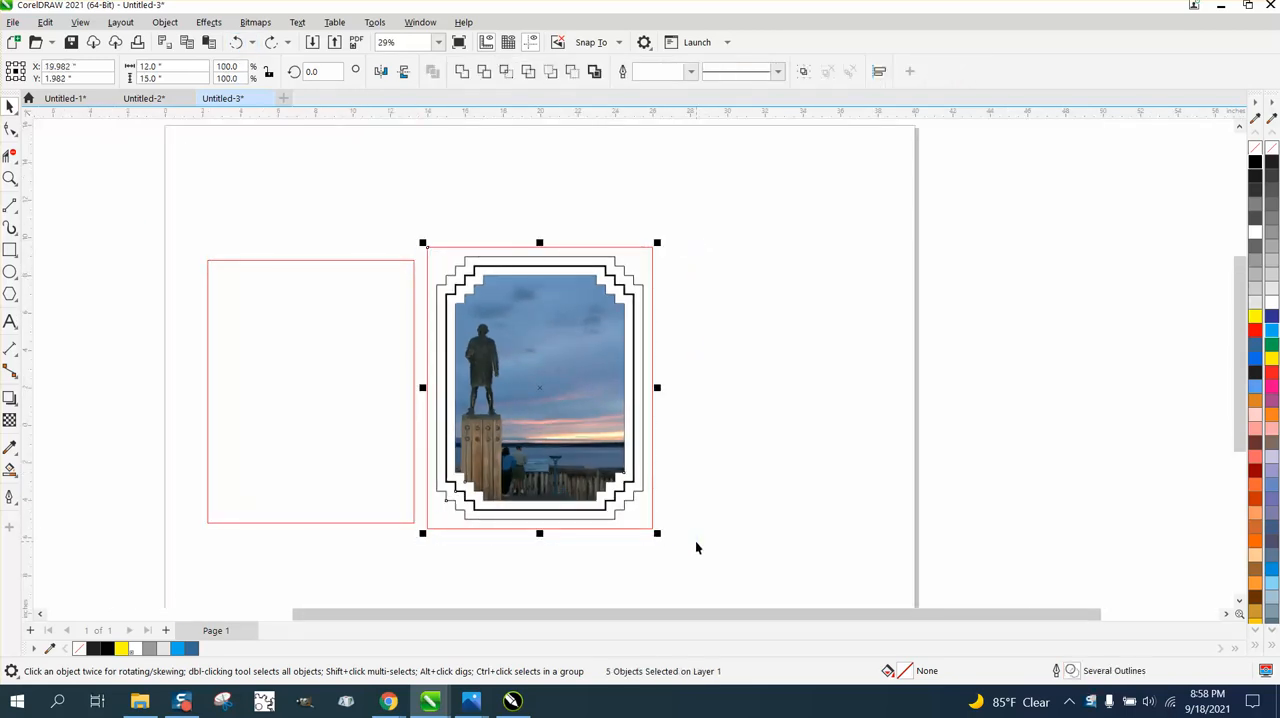
{"action": "key", "text": "Right"}
{"action": "key", "text": "Right"}
{"action": "key", "text": "Right"}
{"action": "key", "text": "Right"}
{"action": "key", "text": "Right"}
{"action": "key", "text": "Right"}
{"action": "key", "text": "Right"}
{"action": "key", "text": "Right"}
{"action": "key", "text": "Right"}
{"action": "key", "text": "Right"}
{"action": "key", "text": "Right"}
{"action": "key", "text": "Right"}
{"action": "key", "text": "Right"}
{"action": "key", "text": "Right"}
{"action": "key", "text": "Right"}
{"action": "key", "text": "Right"}
{"action": "key", "text": "Right"}
{"action": "key", "text": "Right"}
{"action": "key", "text": "Right"}
{"action": "key", "text": "Right"}
{"action": "key", "text": "Right"}
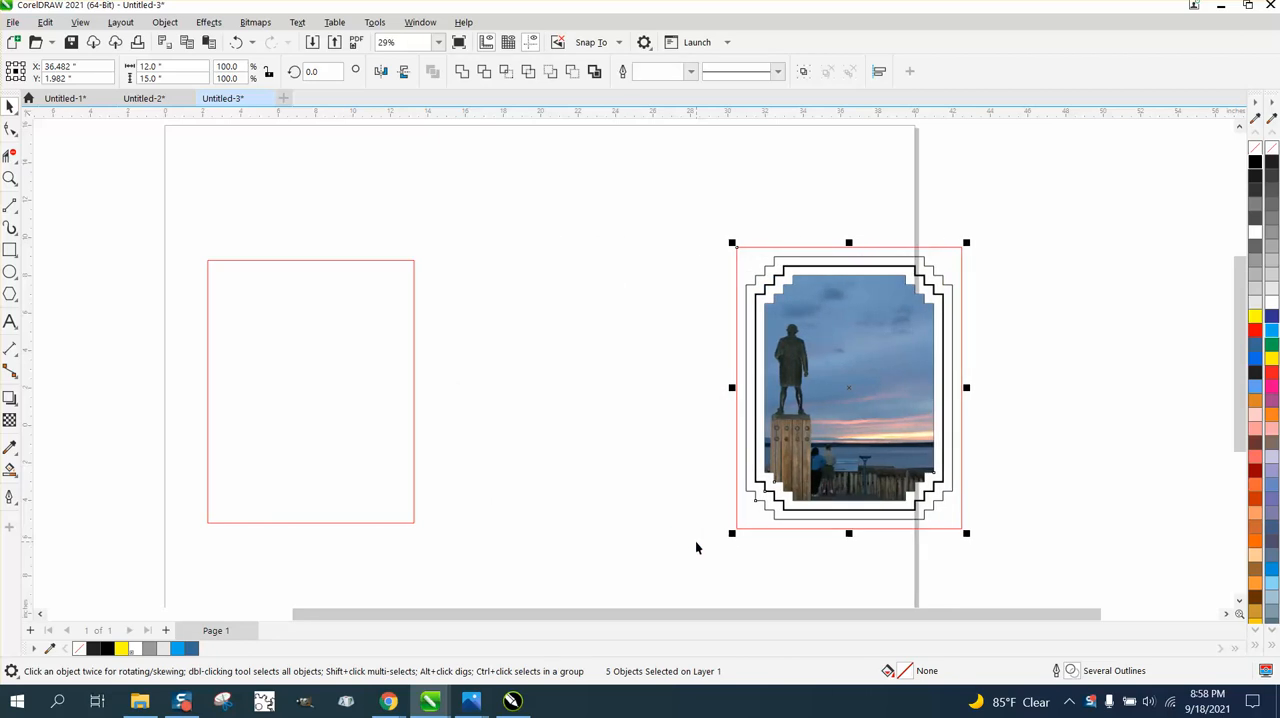
{"action": "left_click", "coordinate": [413, 400]}
{"action": "key", "text": "p"}
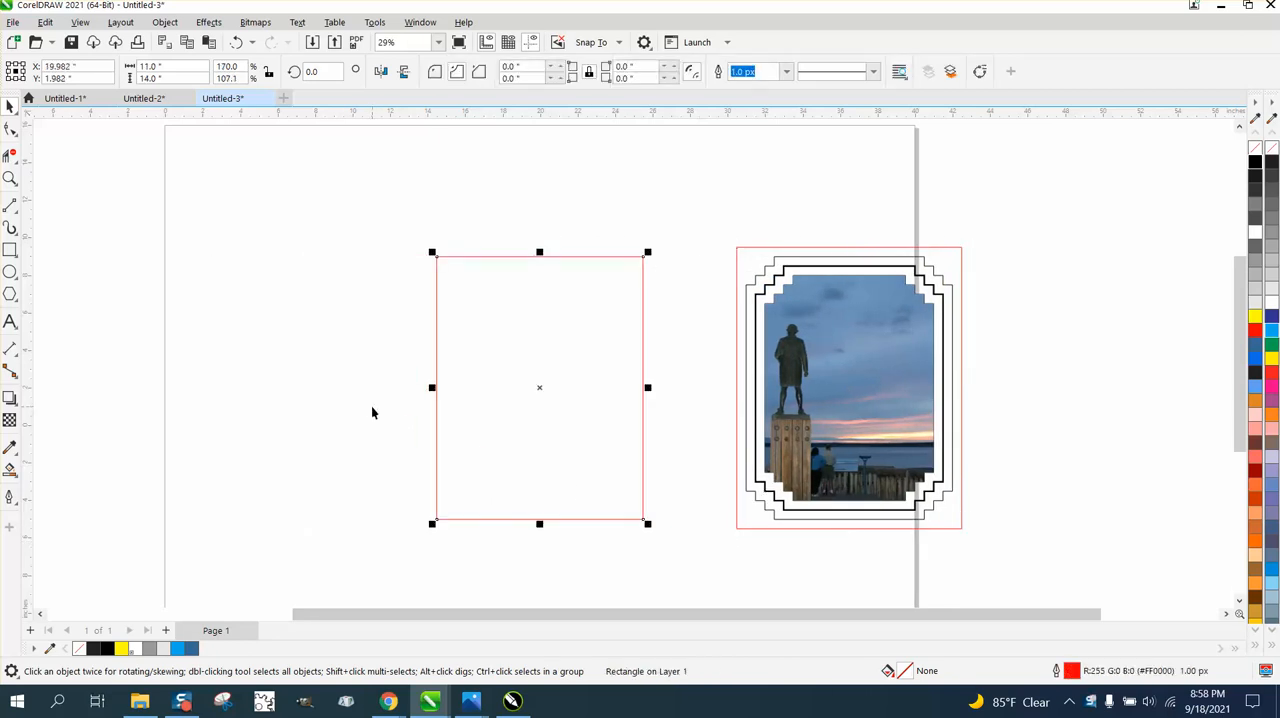
- Draw a small square outside the empty rectangle's upper left corner and set its width and height to 1 inch
{"action": "left_click", "coordinate": [10, 250]}
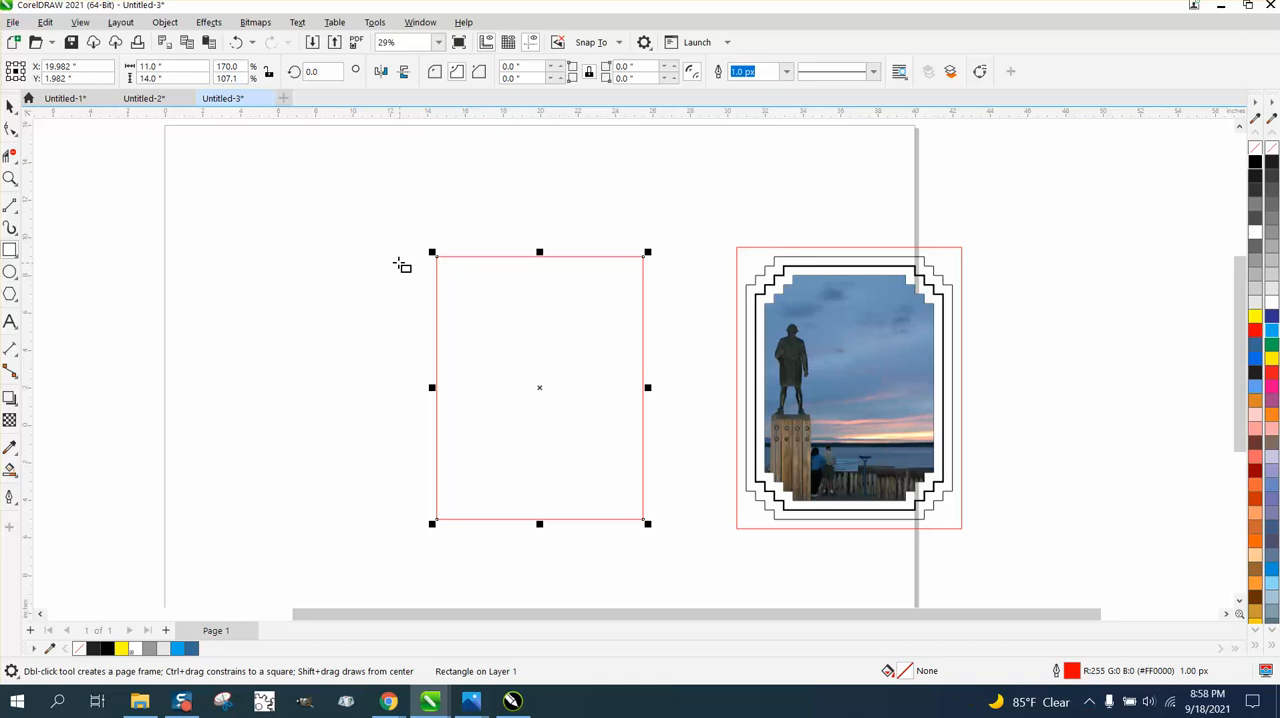
{"action": "left_click_drag", "start_coordinate": [372, 243], "coordinate": [400, 270]}
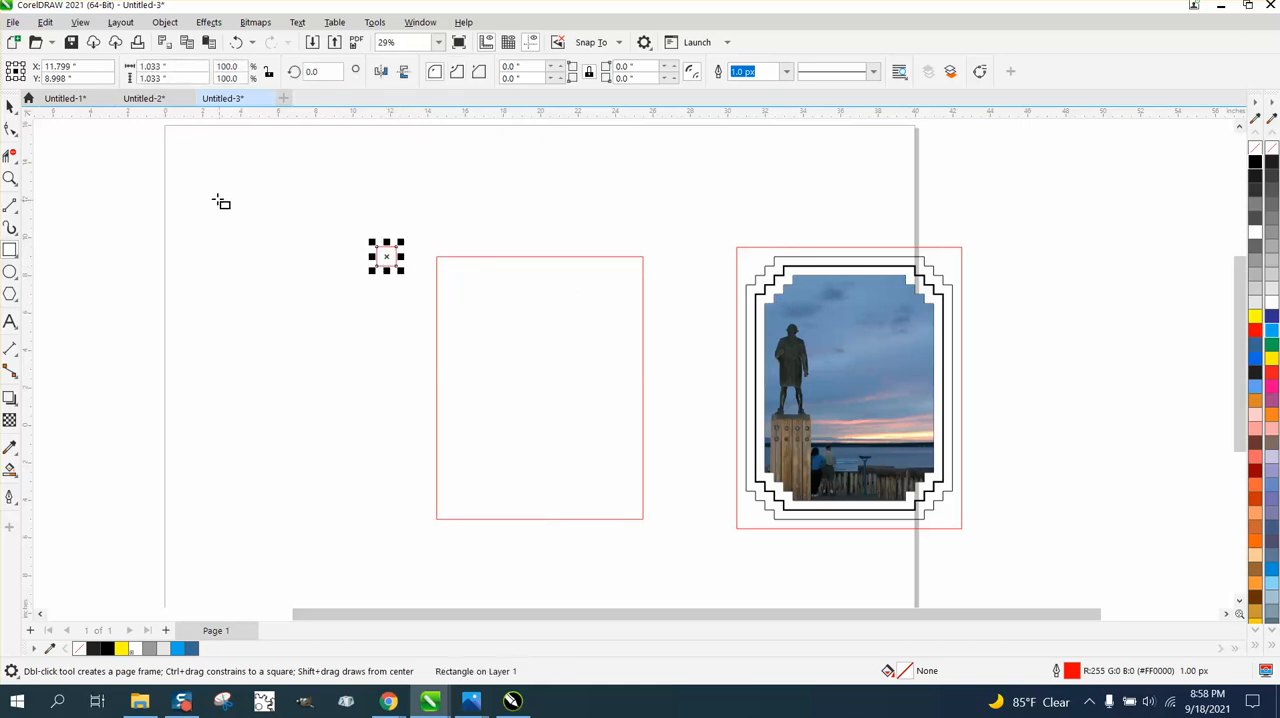
{"action": "left_click_drag", "start_coordinate": [177, 66], "coordinate": [89, 75]}
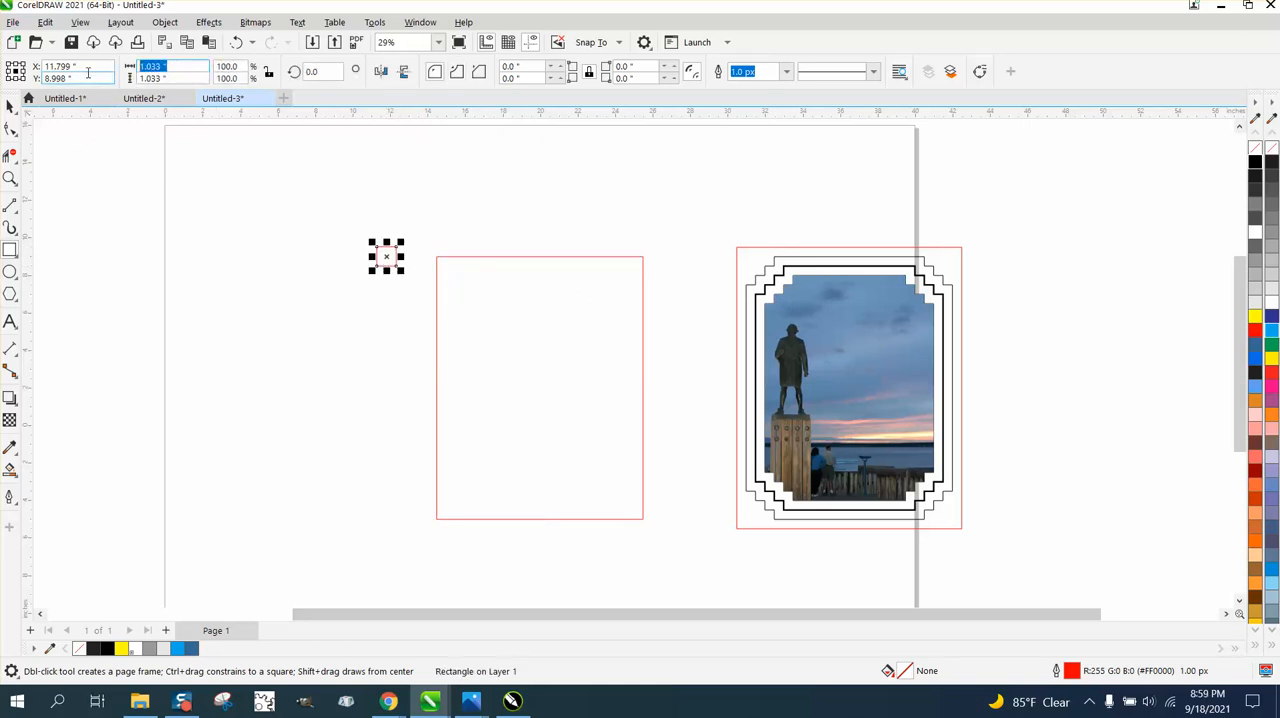
{"action": "type", "text": "1"}
{"action": "key", "text": "Return"}
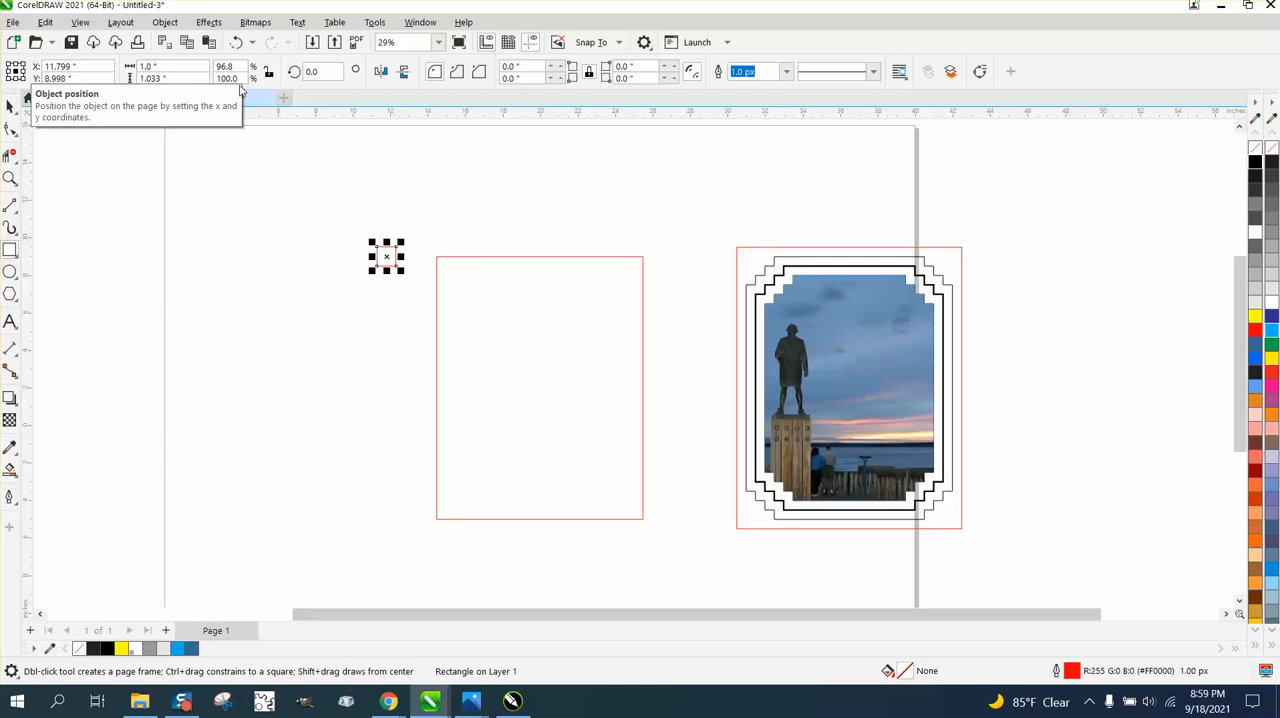
{"action": "key", "text": "Tab"}
{"action": "type", "text": "1"}
{"action": "key", "text": "Return"}
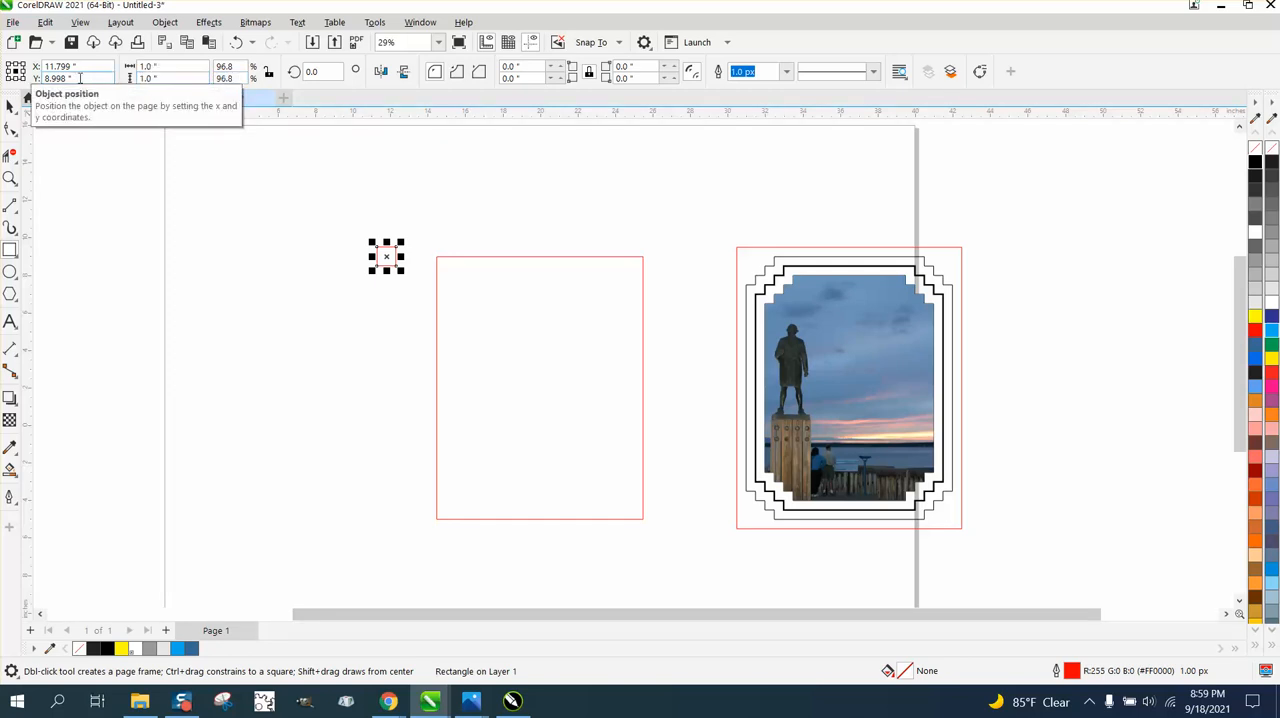
- Move the 1-inch square inside the empty rectangle and align it to the rectangle's top and left edges
{"action": "left_click", "coordinate": [11, 106]}
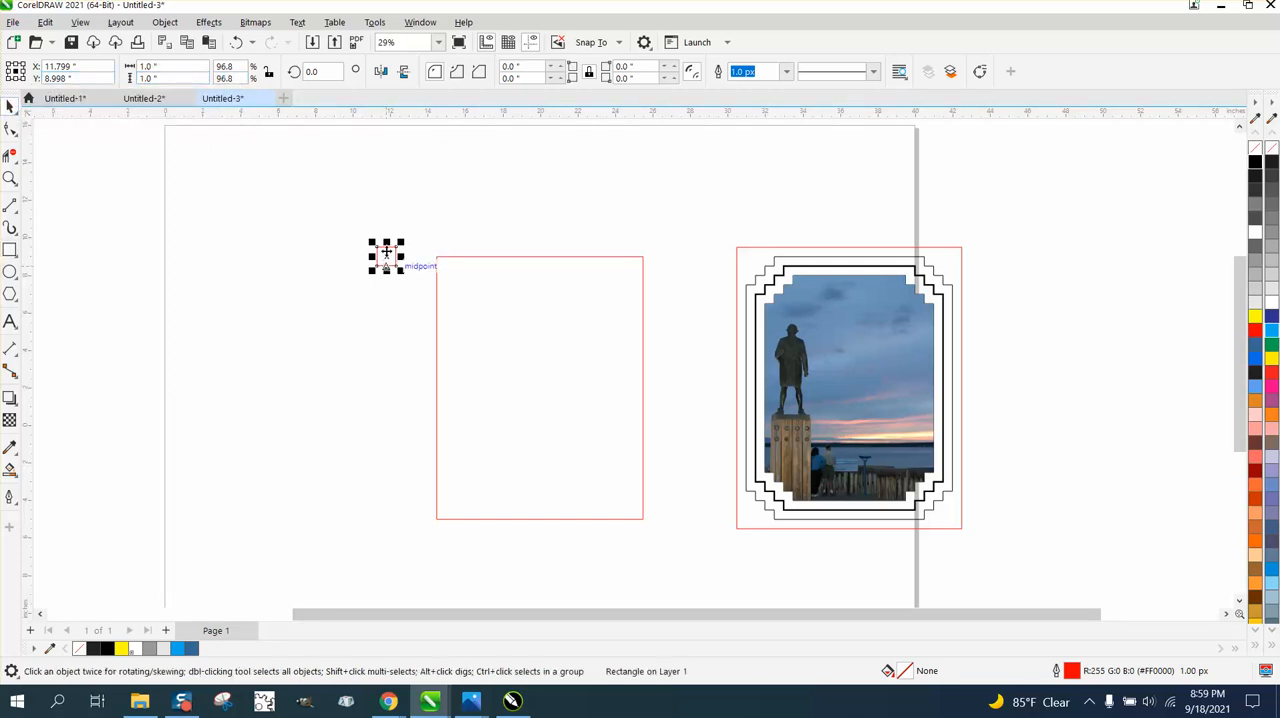
{"action": "left_click_drag", "start_coordinate": [386, 254], "coordinate": [545, 397]}
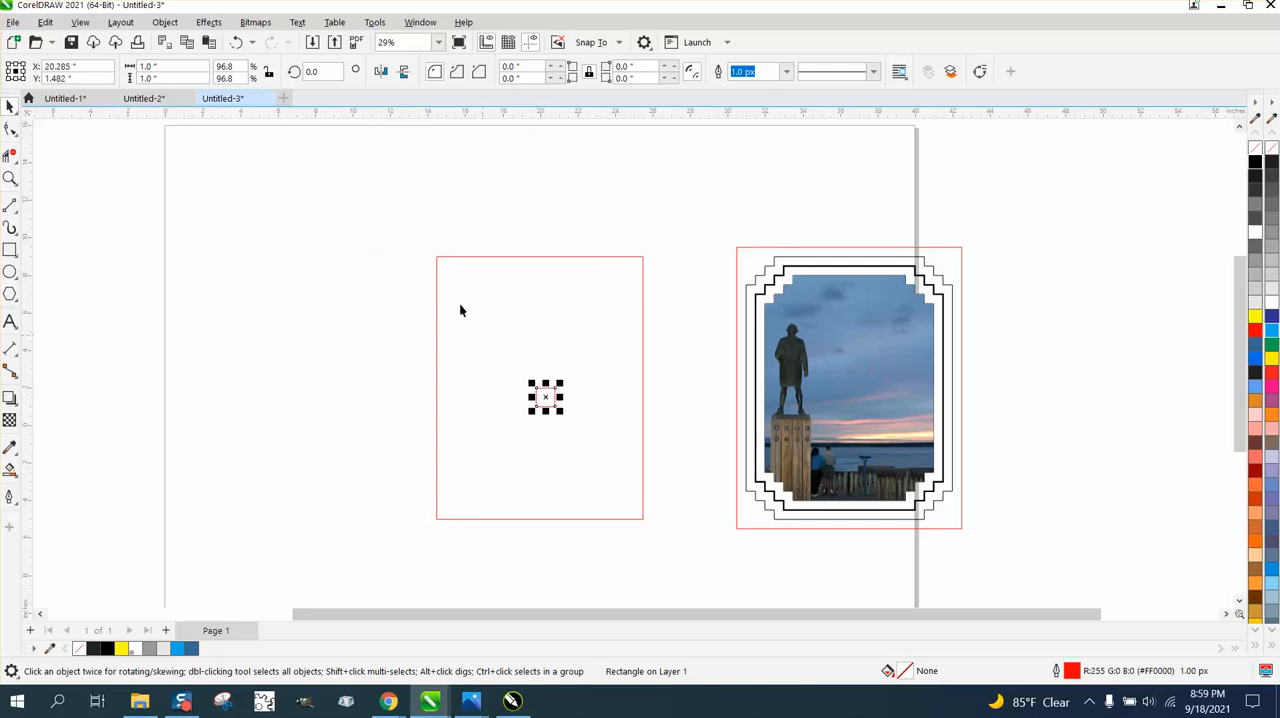
{"action": "left_click_drag", "start_coordinate": [408, 213], "coordinate": [685, 585]}
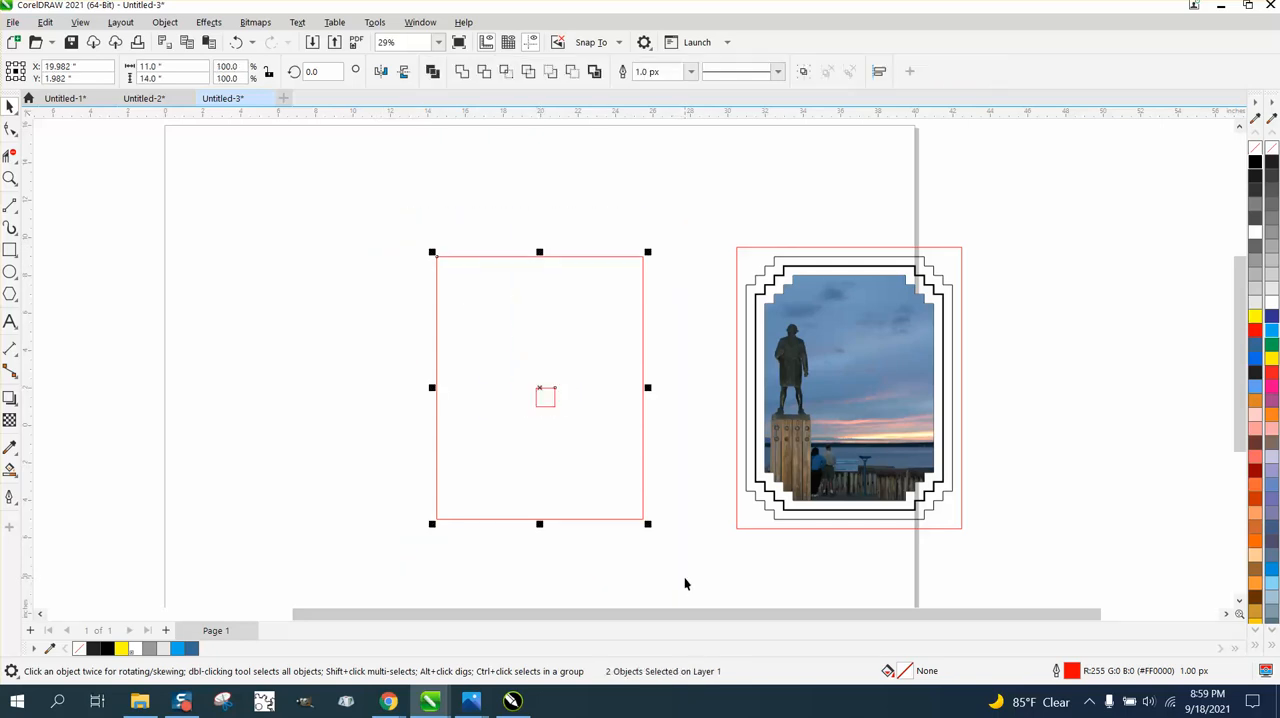
{"action": "key", "text": "t"}
{"action": "key", "text": "l"}
- Duplicate the corner square twice, one copy 0.5 inch up and right, the other 0.5 inch down and left
{"action": "left_click", "coordinate": [10, 178]}
{"action": "left_click_drag", "start_coordinate": [362, 206], "coordinate": [600, 395]}
{"action": "key", "text": "space"}
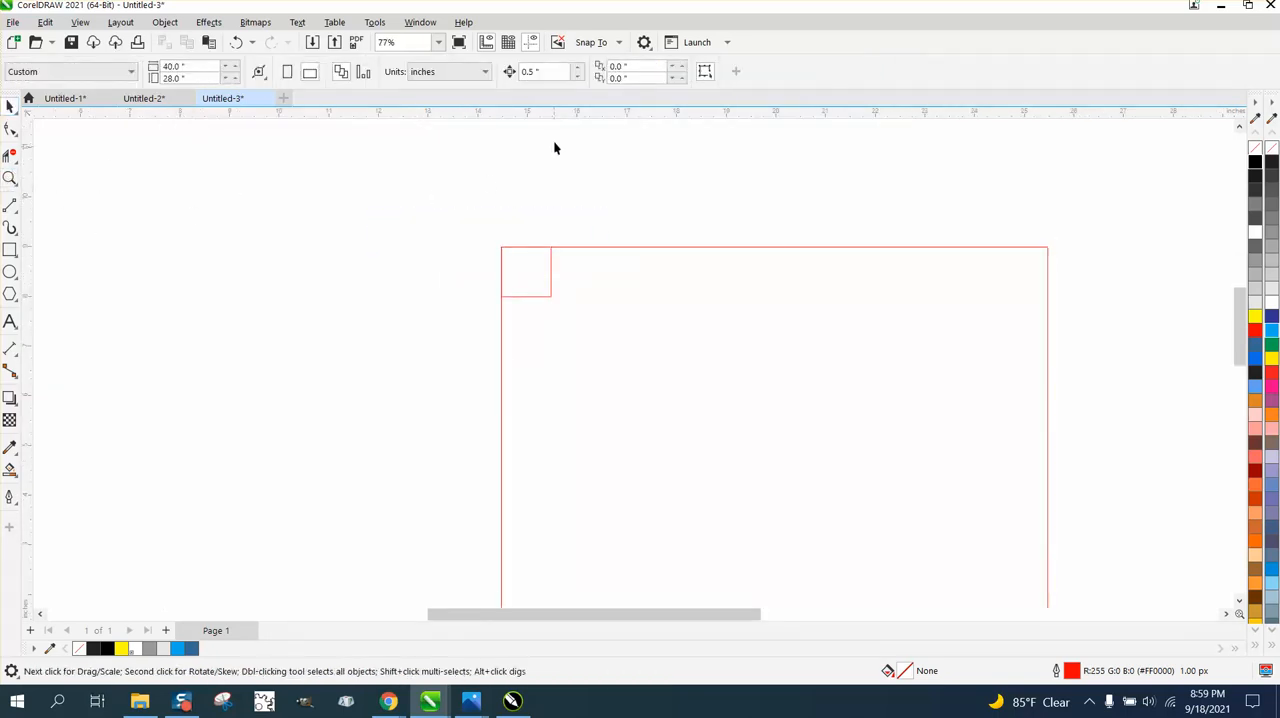
{"action": "left_click", "coordinate": [550, 265]}
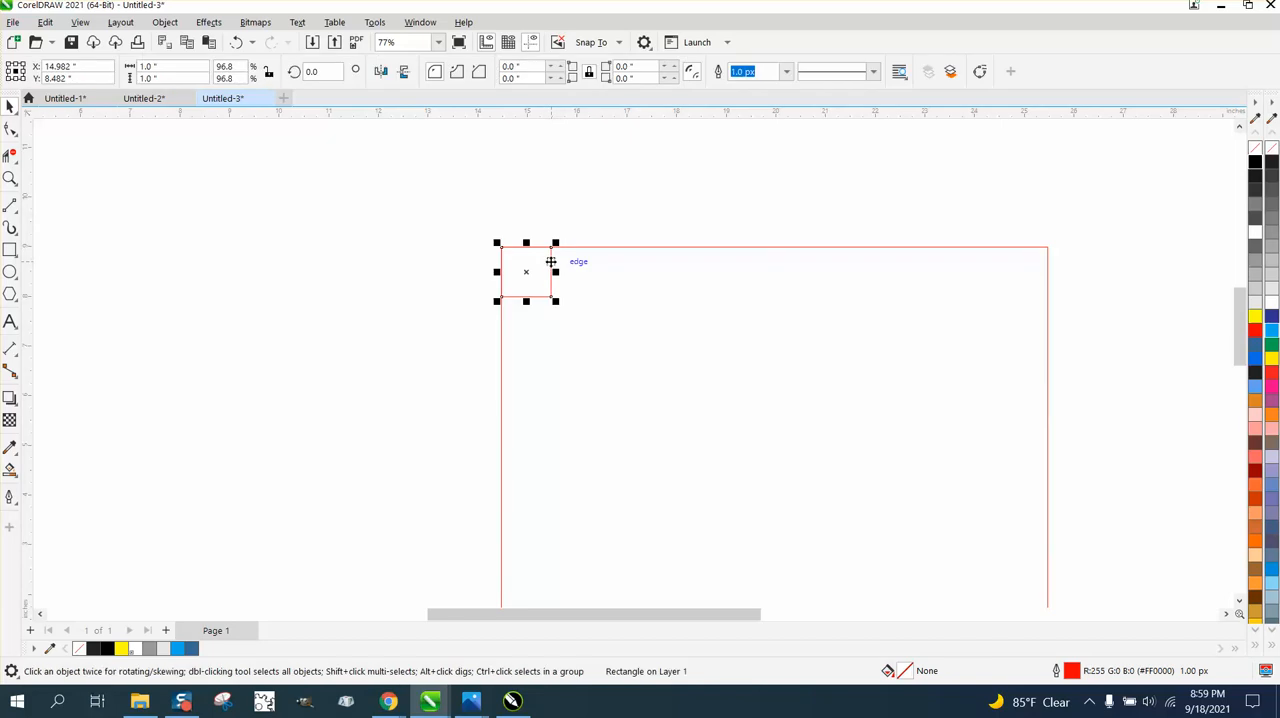
{"action": "left_click_drag", "start_coordinate": [551, 262], "coordinate": [552, 266]}
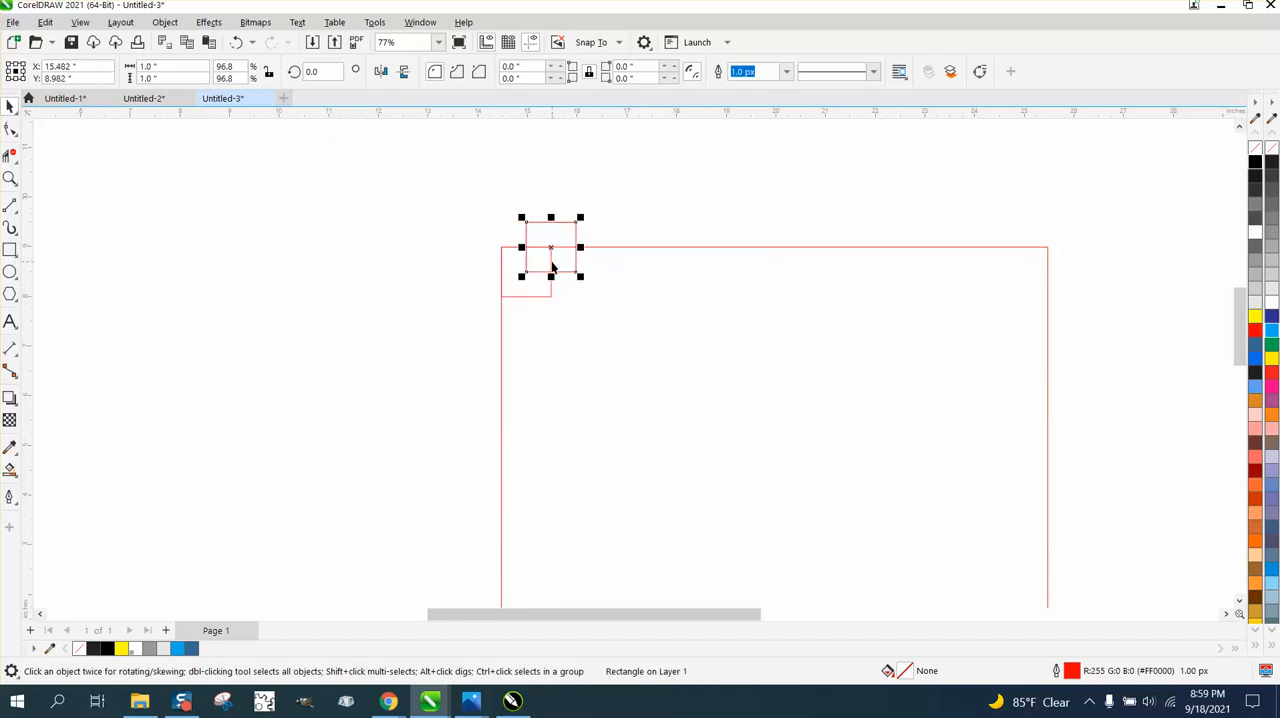
{"action": "left_click", "coordinate": [515, 280]}
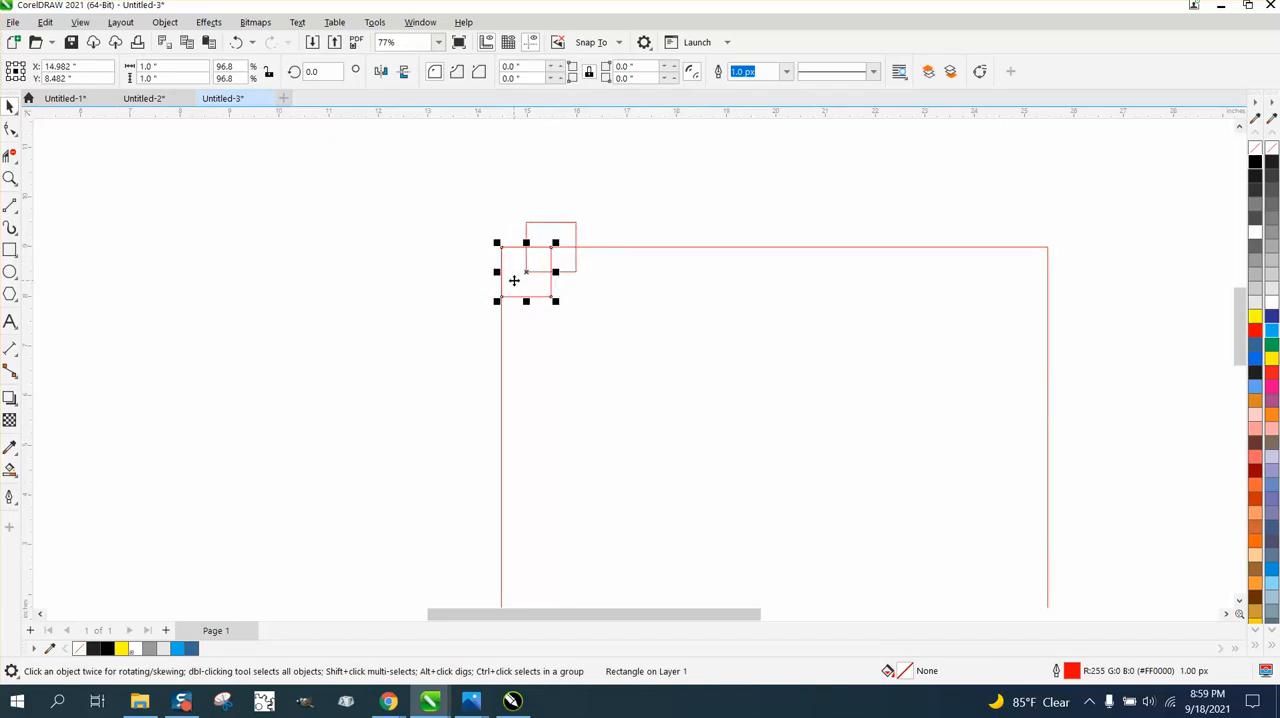
{"action": "key", "text": "Down"}
{"action": "key", "text": "Left"}
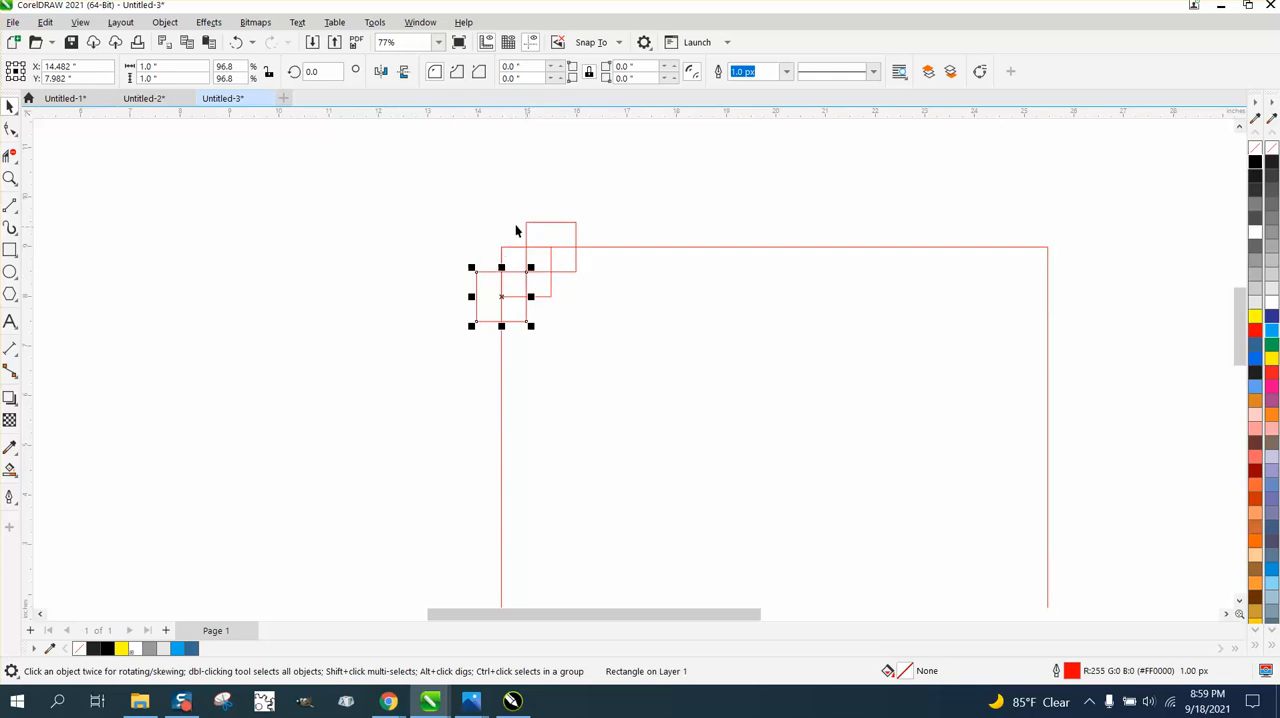
- Duplicate the three stepped corner squares and move the copies 3 inches to the right
{"action": "scroll", "coordinate": [475, 225], "scroll_direction": "down", "scroll_amount": 2}
{"action": "left_click_drag", "start_coordinate": [434, 199], "coordinate": [595, 314]}
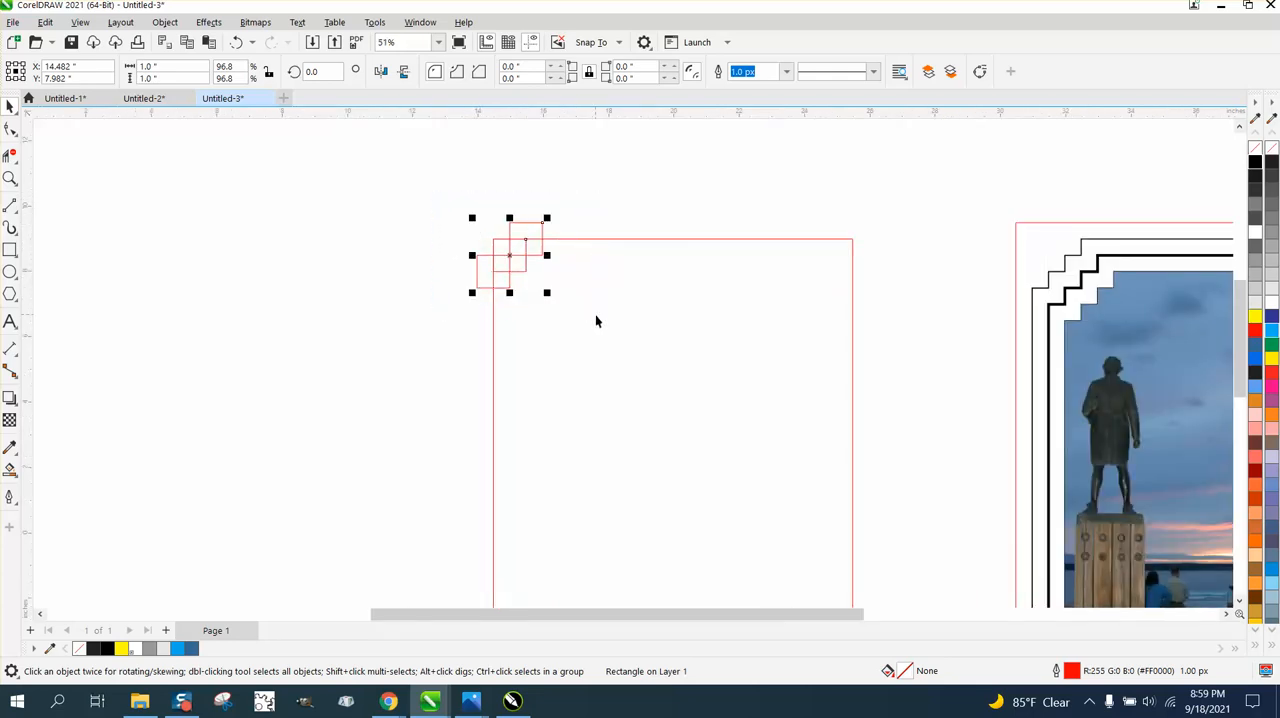
{"action": "key", "text": "plus"}
{"action": "key", "text": "Right"}
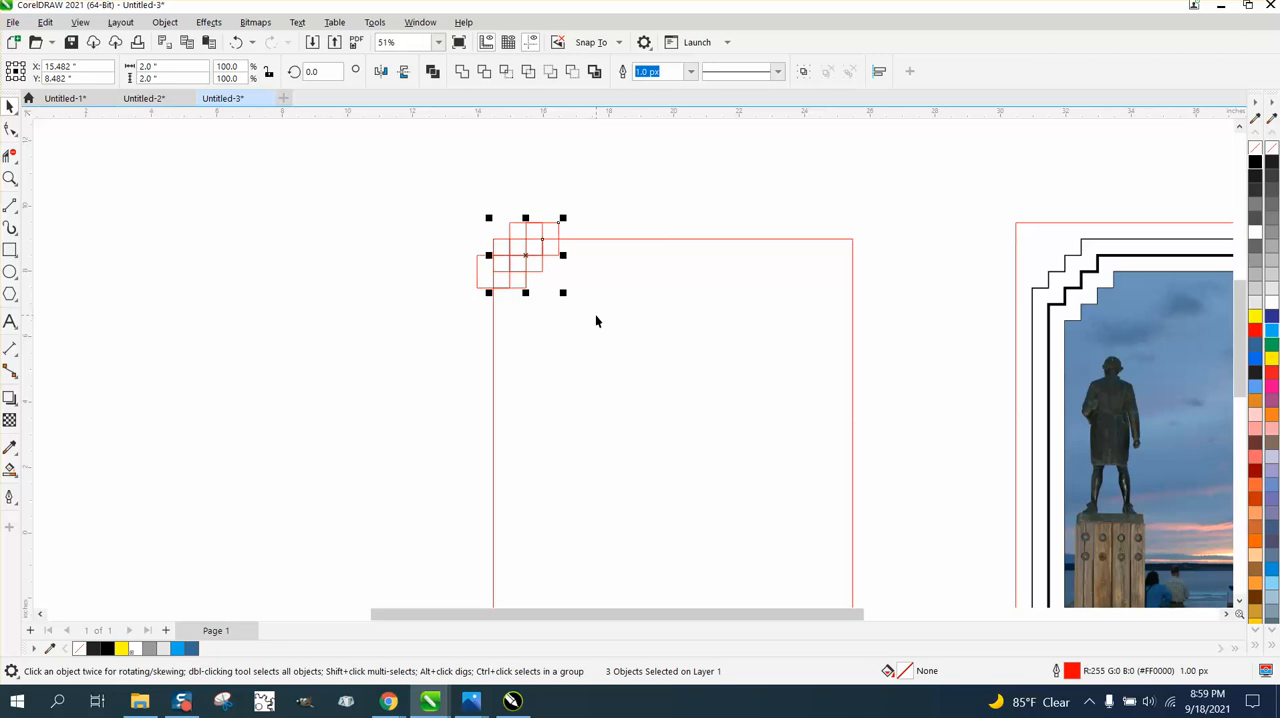
{"action": "key", "text": "Right"}
{"action": "key", "text": "Right"}
{"action": "key", "text": "Right"}
{"action": "key", "text": "Right"}
{"action": "key", "text": "Right"}
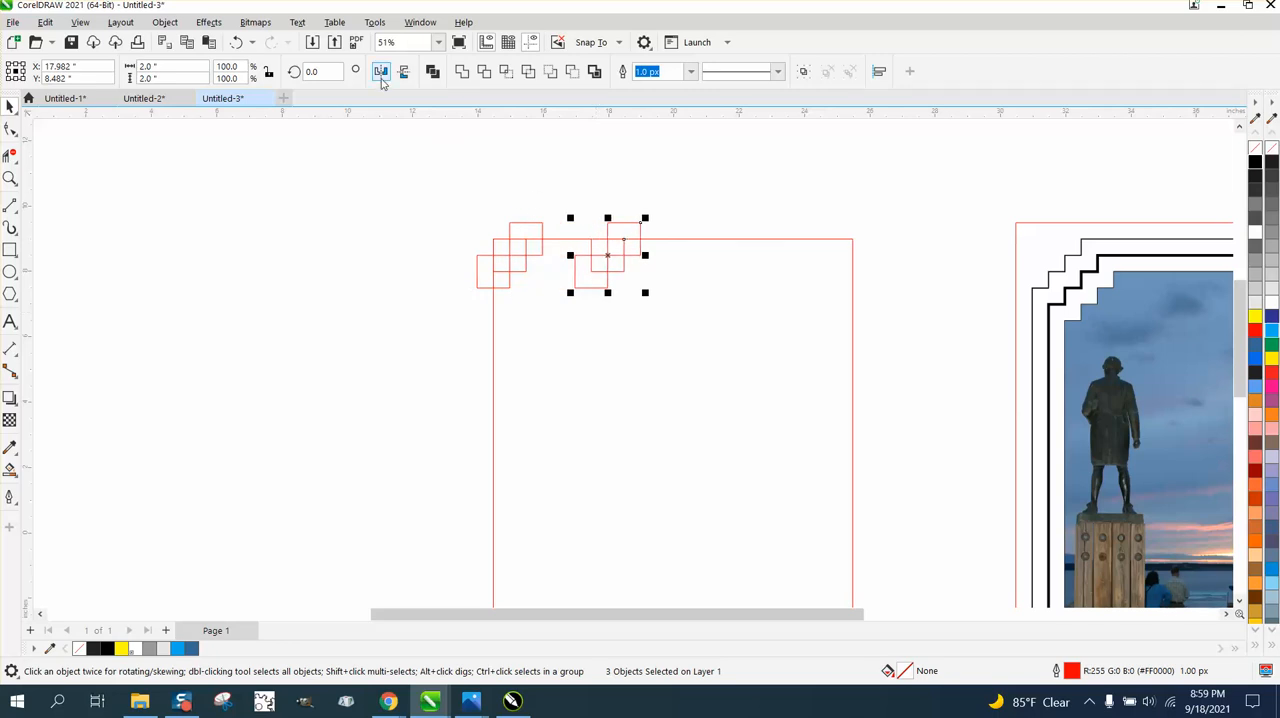
- Mirror the copied squares horizontally and move them 7 inches right onto the rectangle's upper right corner
{"action": "left_click", "coordinate": [385, 77]}
{"action": "key", "text": "Right"}
{"action": "key", "text": "Right"}
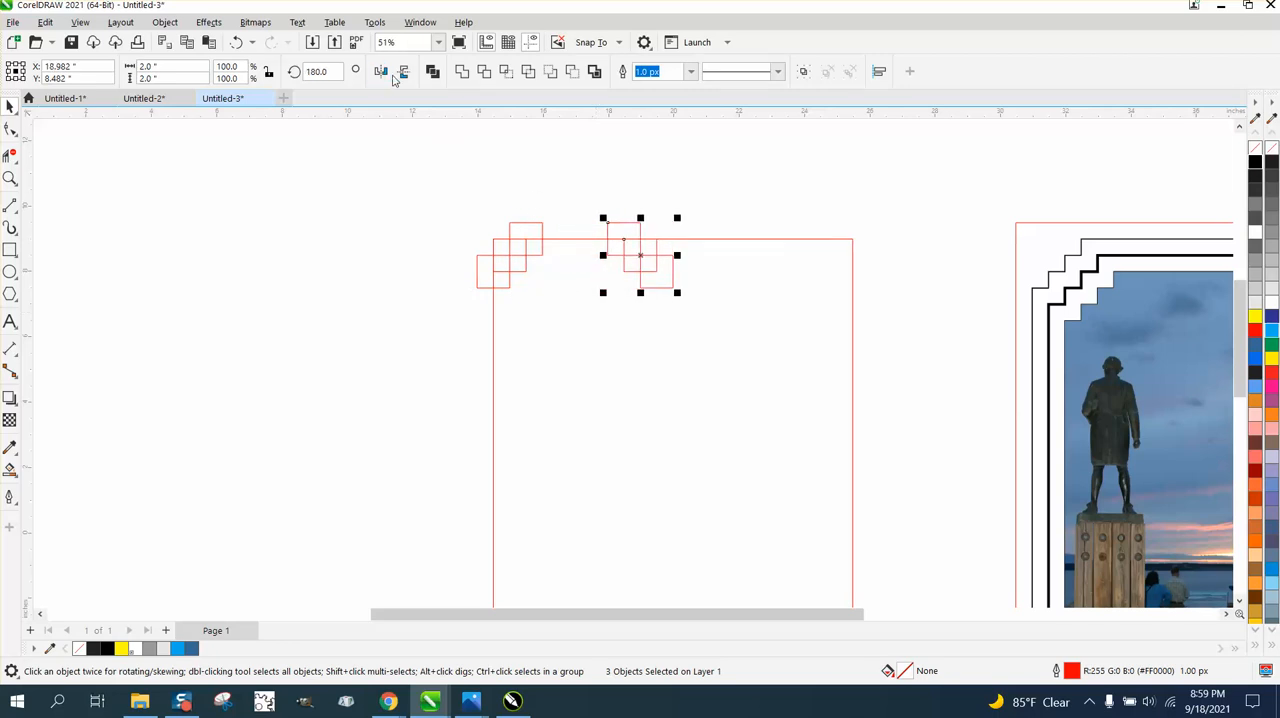
{"action": "key", "text": "Right"}
{"action": "key", "text": "Right"}
{"action": "key", "text": "Right"}
{"action": "key", "text": "Right"}
{"action": "key", "text": "Right"}
{"action": "key", "text": "Right"}
{"action": "key", "text": "Right"}
{"action": "key", "text": "Right"}
{"action": "key", "text": "Right"}
{"action": "key", "text": "Right"}
{"action": "key", "text": "Right"}
{"action": "key", "text": "Right"}
- Select all six squares at the rectangle's two upper corners
{"action": "scroll", "coordinate": [370, 83], "scroll_direction": "down", "scroll_amount": 3}
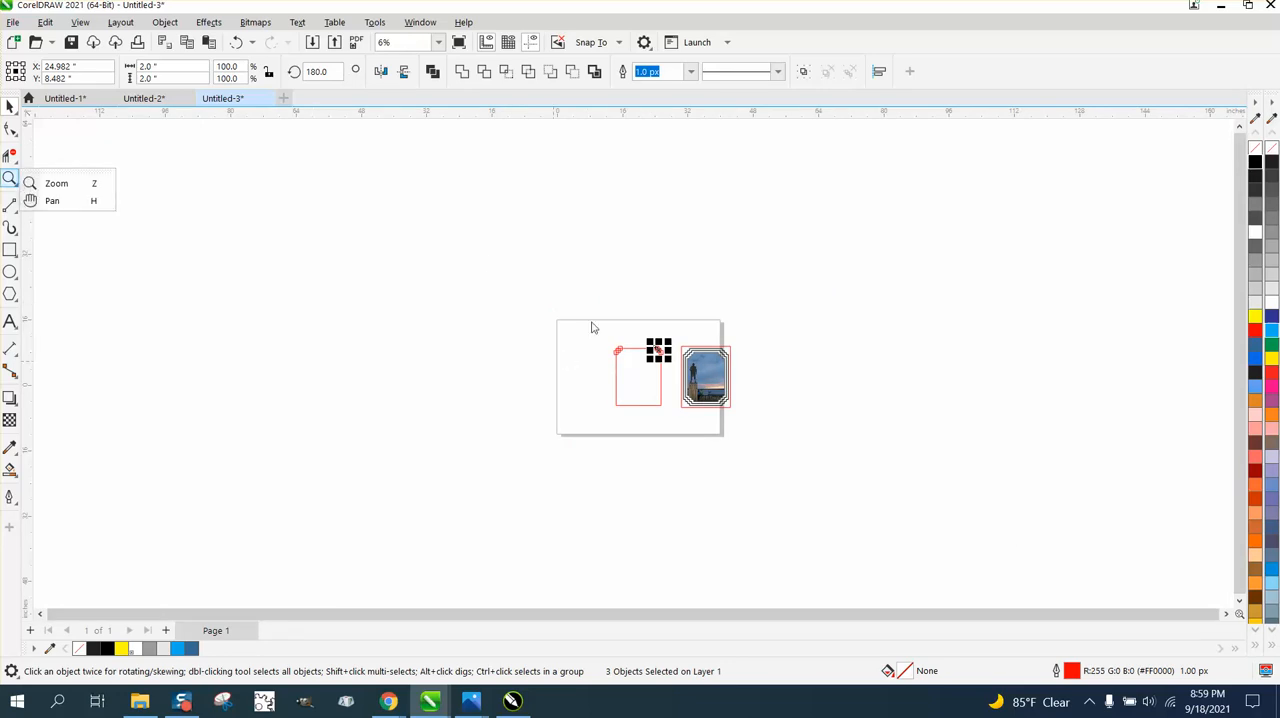
{"action": "left_click", "coordinate": [40, 183]}
{"action": "left_click_drag", "start_coordinate": [616, 328], "coordinate": [768, 447]}
{"action": "left_click", "coordinate": [10, 106]}
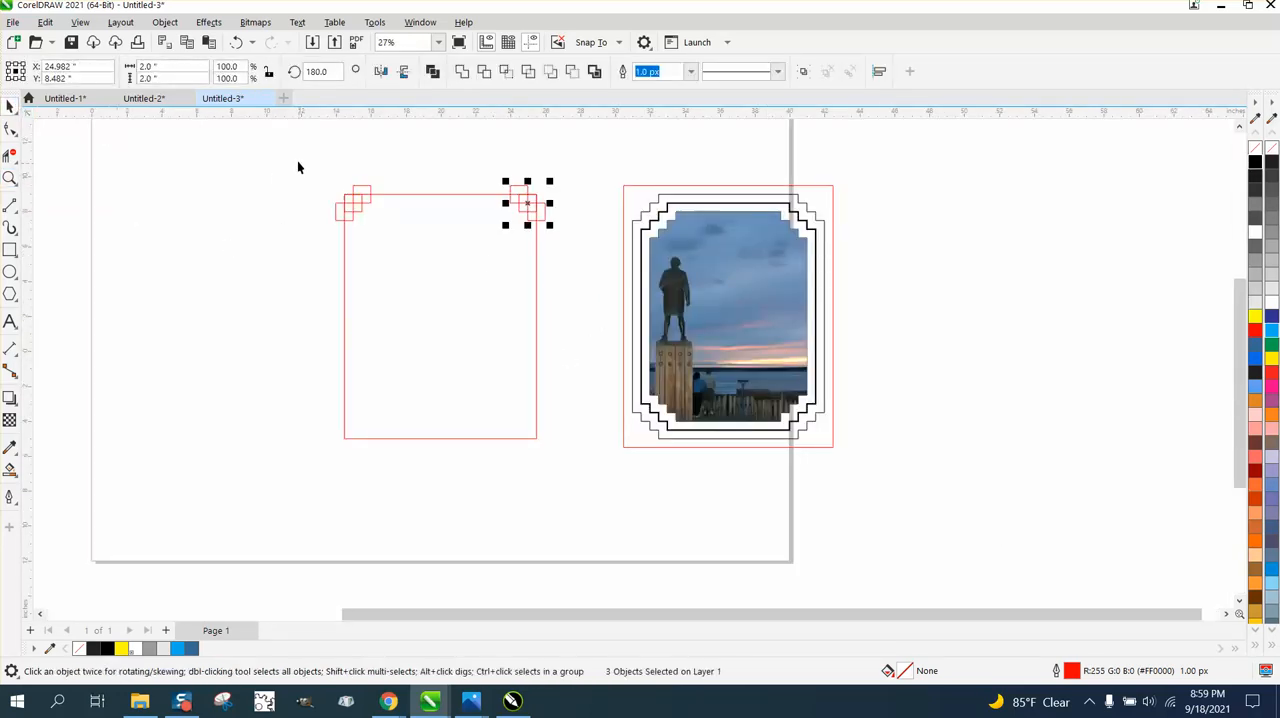
{"action": "left_click_drag", "start_coordinate": [300, 165], "coordinate": [558, 247]}
{"action": "key", "text": "Down"}
{"action": "key", "text": "Down"}
{"action": "key", "text": "Down"}
{"action": "key", "text": "Down"}
{"action": "key", "text": "Down"}
{"action": "key", "text": "Down"}
{"action": "key", "text": "Down"}
{"action": "key", "text": "Down"}
{"action": "key", "text": "Down"}
{"action": "key", "text": "Down"}
{"action": "key", "text": "Down"}
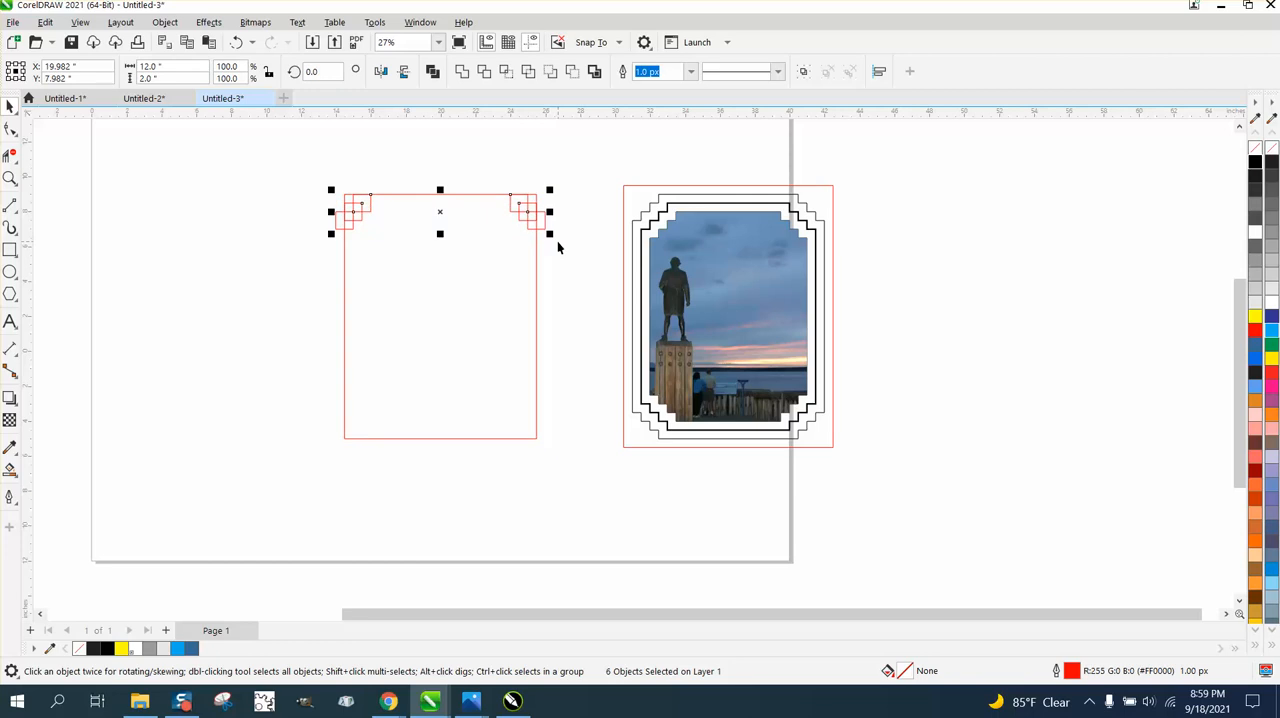
{"action": "key", "text": "Up"}
{"action": "key", "text": "Up"}
{"action": "key", "text": "Up"}
{"action": "key", "text": "Up"}
{"action": "key", "text": "Up"}
{"action": "key", "text": "Up"}
{"action": "key", "text": "Up"}
{"action": "key", "text": "Up"}
{"action": "key", "text": "Up"}
{"action": "key", "text": "Up"}
{"action": "key", "text": "Up"}
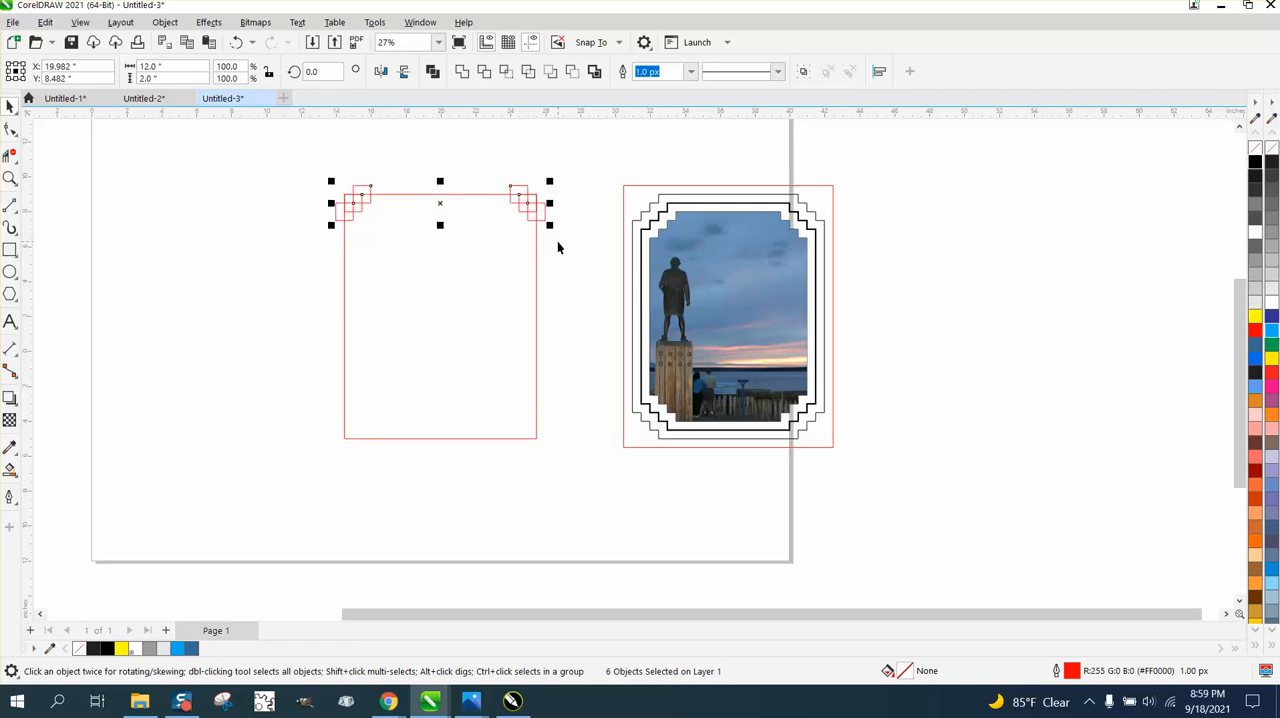
- Duplicate the six upper corner squares and move the copies 10.5 inches down
{"action": "key", "text": "Down"}
{"action": "key", "text": "Down"}
{"action": "key", "text": "Down"}
{"action": "key", "text": "Down"}
{"action": "key", "text": "Down"}
{"action": "key", "text": "Down"}
{"action": "key", "text": "Down"}
{"action": "key", "text": "Down"}
{"action": "key", "text": "Down"}
{"action": "key", "text": "Down"}
{"action": "key", "text": "Down"}
{"action": "key", "text": "Down"}
{"action": "key", "text": "Down"}
{"action": "key", "text": "Down"}
{"action": "key", "text": "Down"}
{"action": "key", "text": "Down"}
{"action": "key", "text": "Down"}
{"action": "key", "text": "Down"}
{"action": "key", "text": "Down"}
{"action": "key", "text": "Down"}
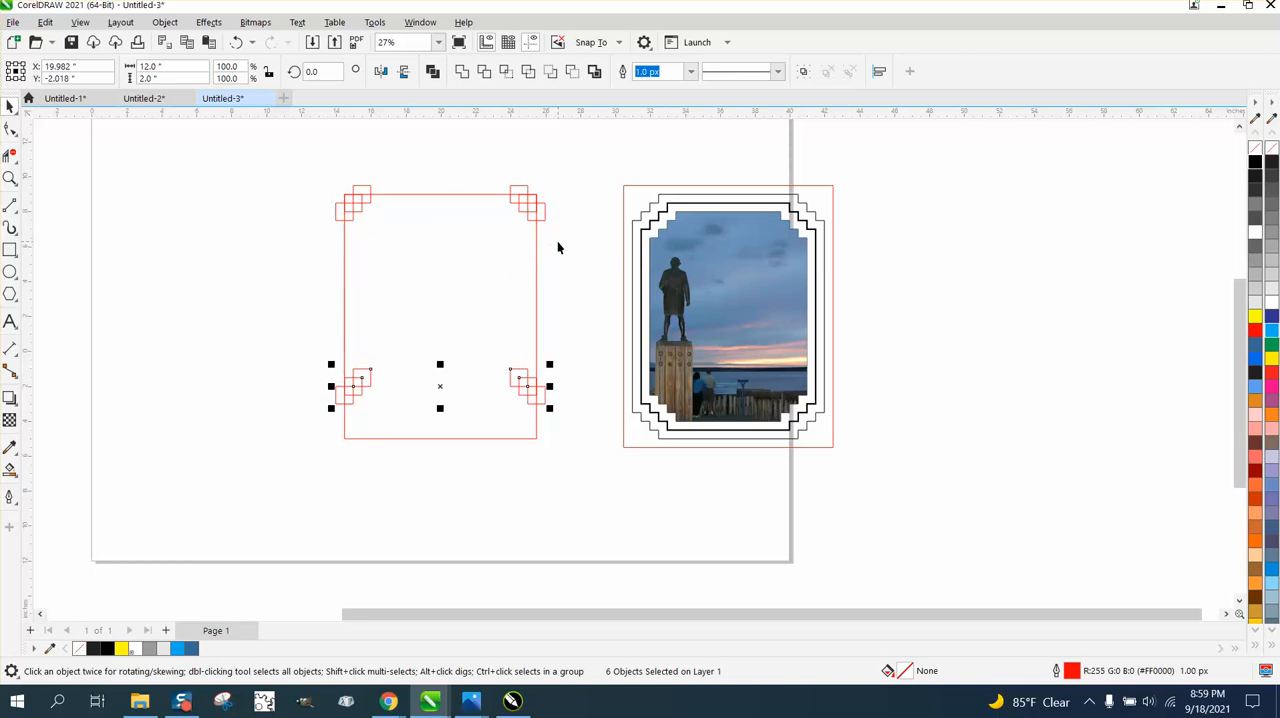
- Mirror the copied squares vertically and move them 2.5 inches down onto the rectangle's two lower corners, then clear the selection
{"action": "left_click", "coordinate": [404, 72]}
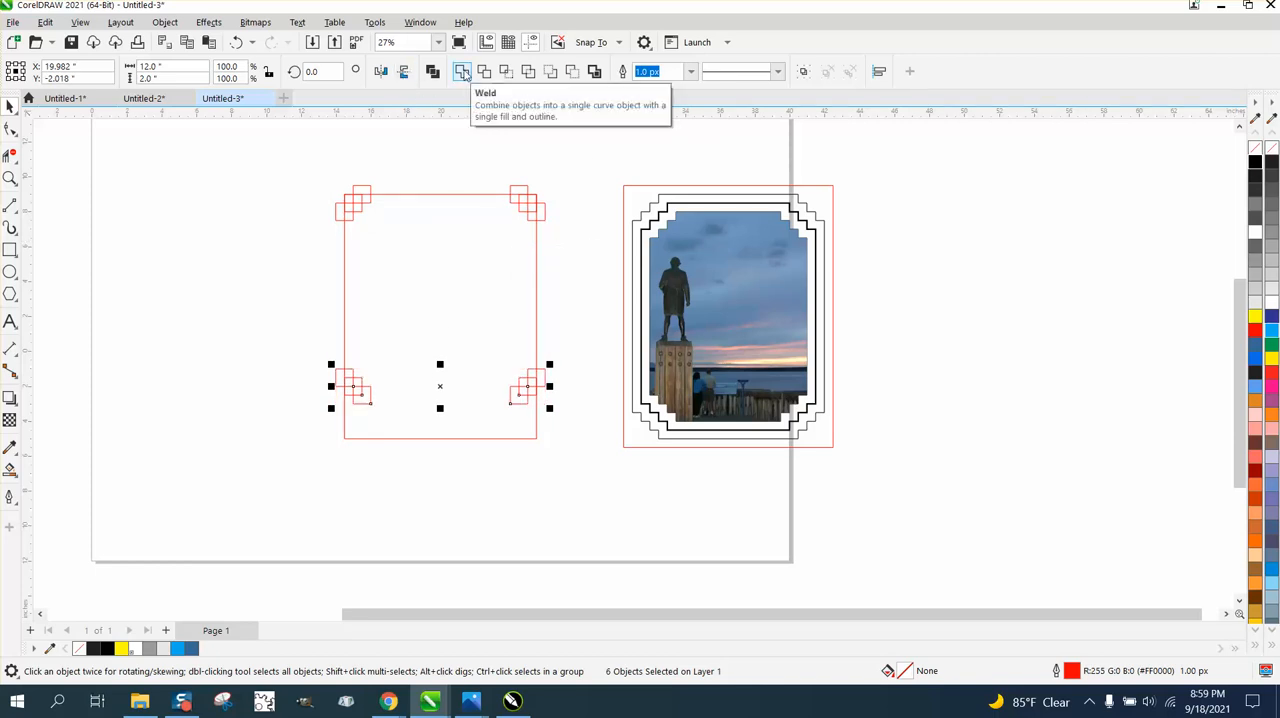
{"action": "key", "text": "Down"}
{"action": "key", "text": "Down"}
{"action": "key", "text": "Down"}
{"action": "key", "text": "Down"}
{"action": "key", "text": "Down"}
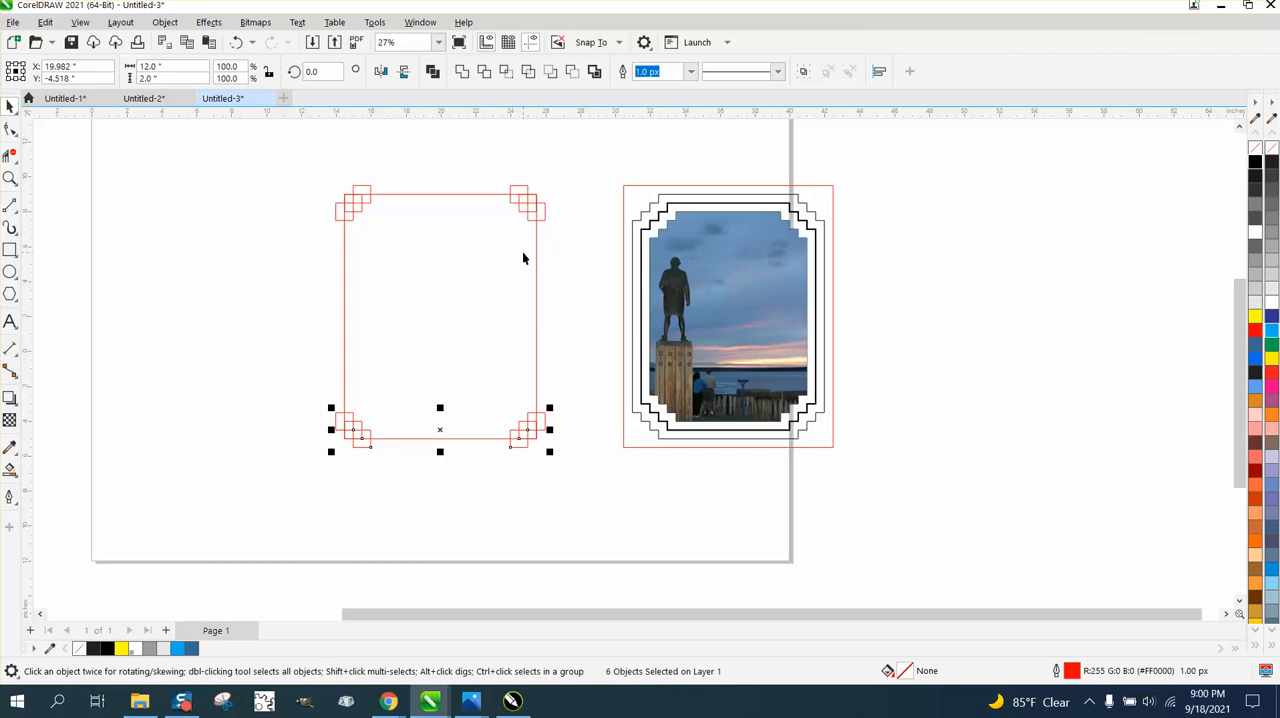
{"action": "left_click", "coordinate": [288, 257]}
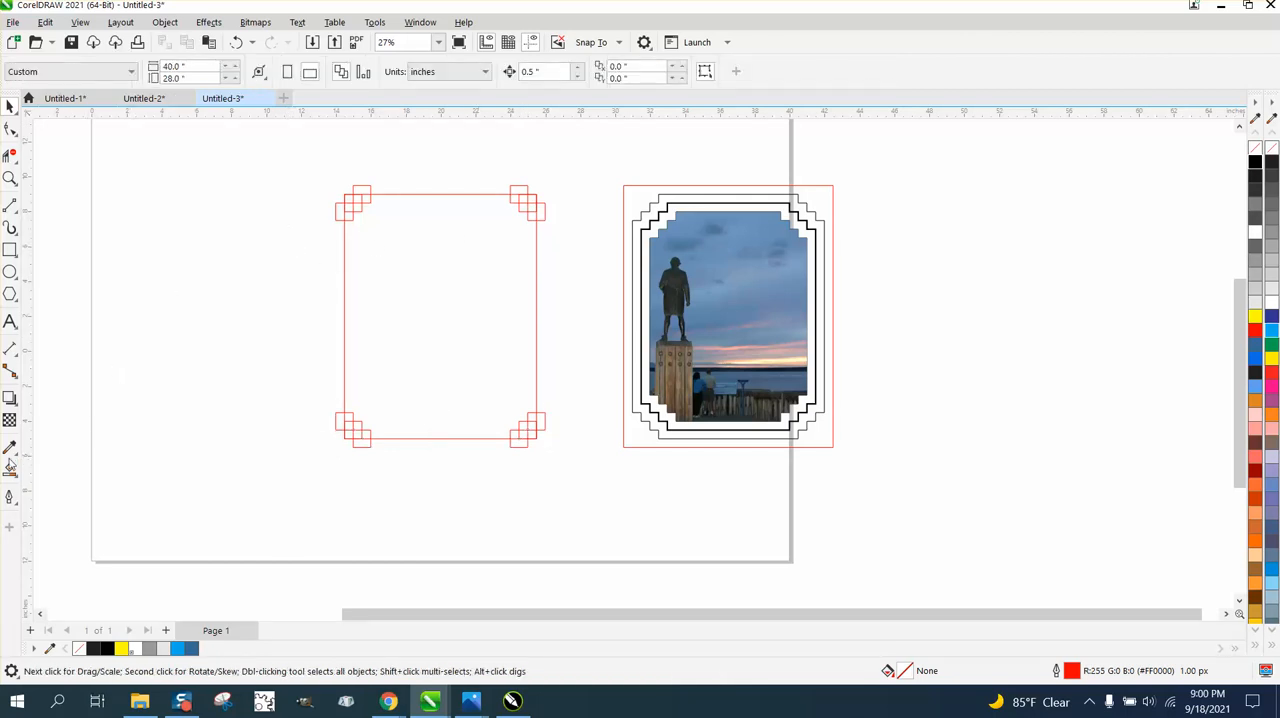
- Smart-fill the area inside the rectangle and its corner squares, then move the filled stepped shape left, clear of the original rectangle
{"action": "left_click", "coordinate": [10, 466]}
{"action": "left_click", "coordinate": [431, 347]}
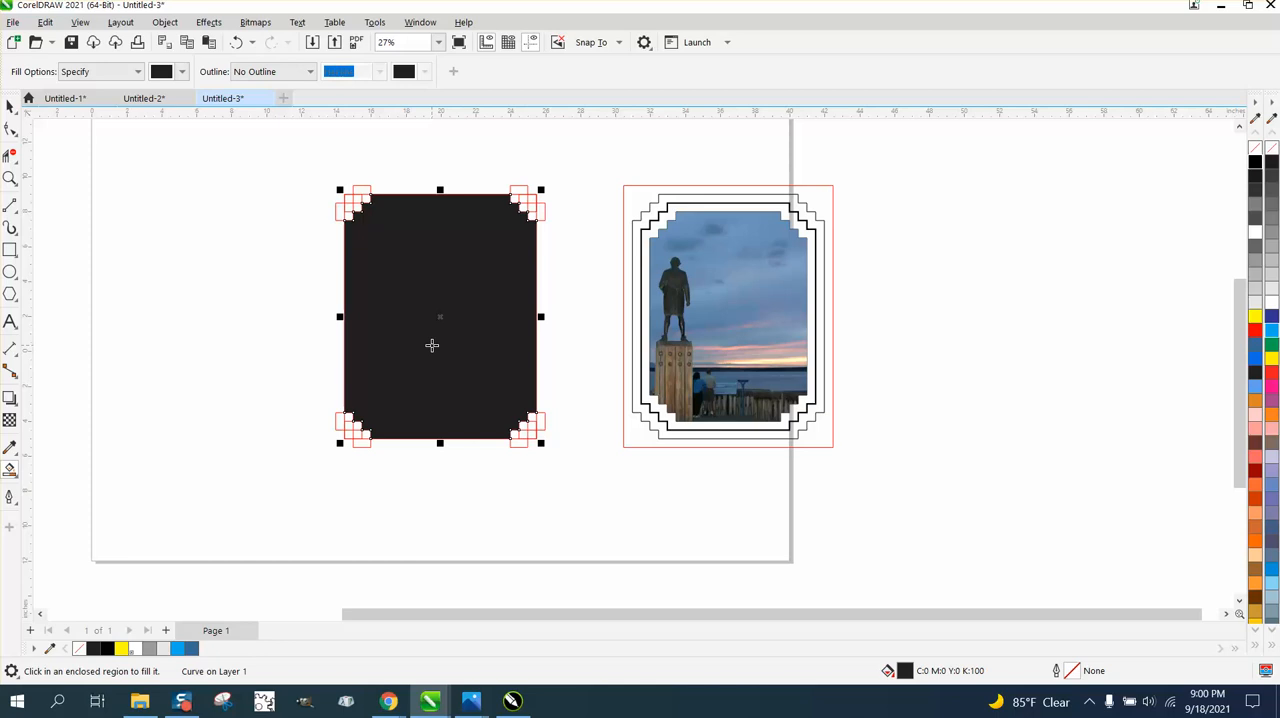
{"action": "key", "text": "Left"}
{"action": "key", "text": "Left"}
{"action": "key", "text": "Left"}
{"action": "key", "text": "Left"}
{"action": "key", "text": "Left"}
{"action": "key", "text": "Left"}
{"action": "key", "text": "Left"}
{"action": "key", "text": "Left"}
{"action": "key", "text": "Left"}
{"action": "key", "text": "Left"}
{"action": "key", "text": "Left"}
{"action": "key", "text": "Left"}
{"action": "key", "text": "Left"}
{"action": "key", "text": "Left"}
{"action": "key", "text": "Left"}
{"action": "key", "text": "Left"}
{"action": "key", "text": "Left"}
{"action": "key", "text": "Left"}
{"action": "key", "text": "Left"}
{"action": "key", "text": "Left"}
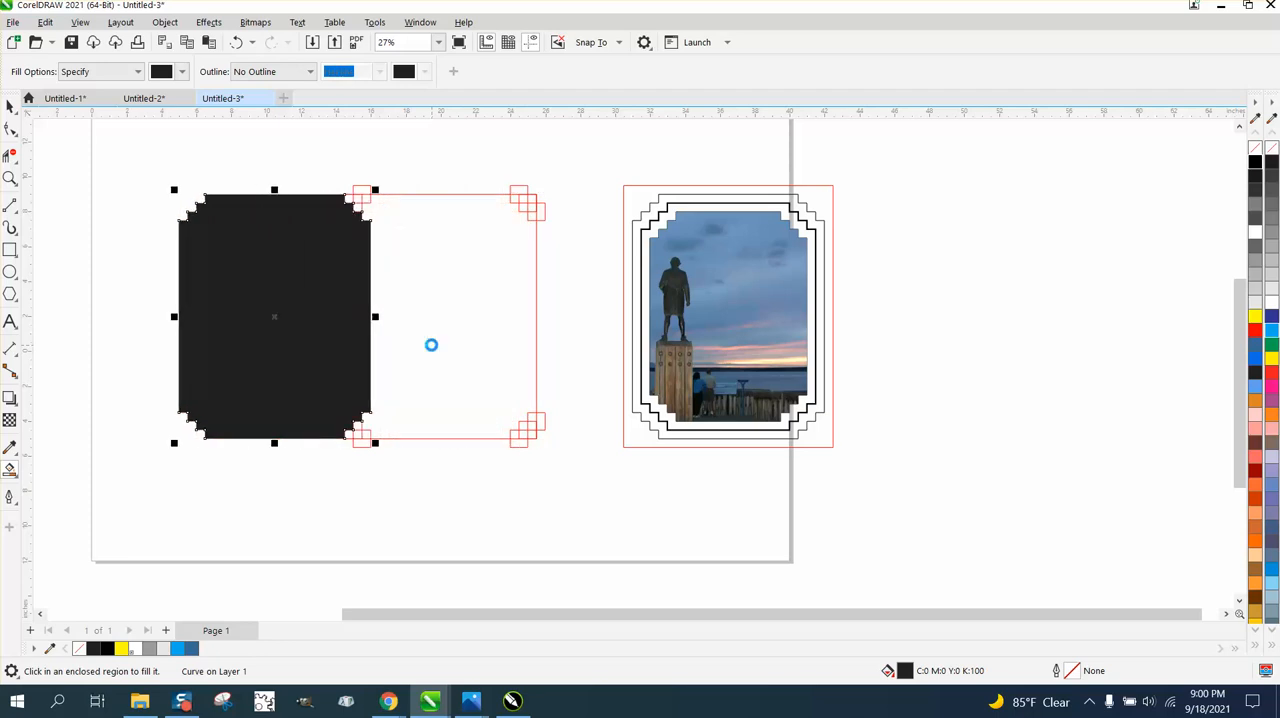
{"action": "key", "text": "Left"}
{"action": "key", "text": "Left"}
{"action": "key", "text": "Left"}
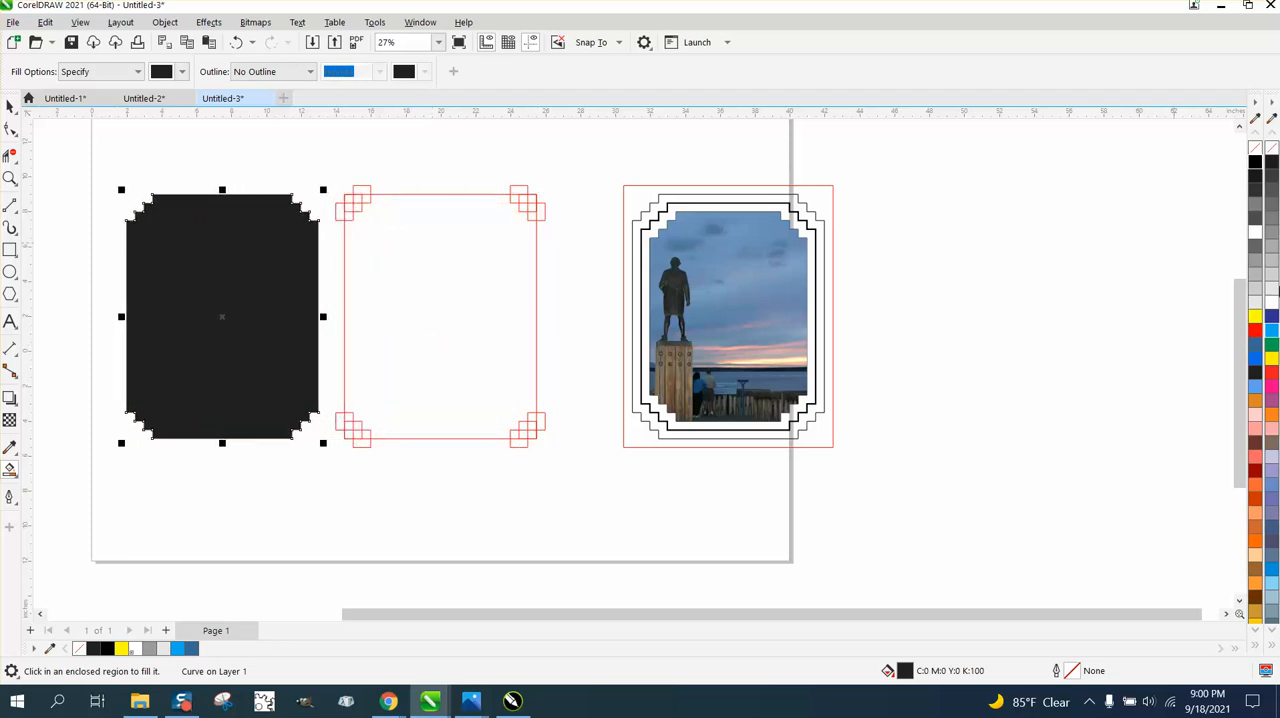
- Remove the stepped shape's fill and give it a black outline
{"action": "left_click", "coordinate": [1255, 148]}
{"action": "right_click", "coordinate": [1255, 161]}
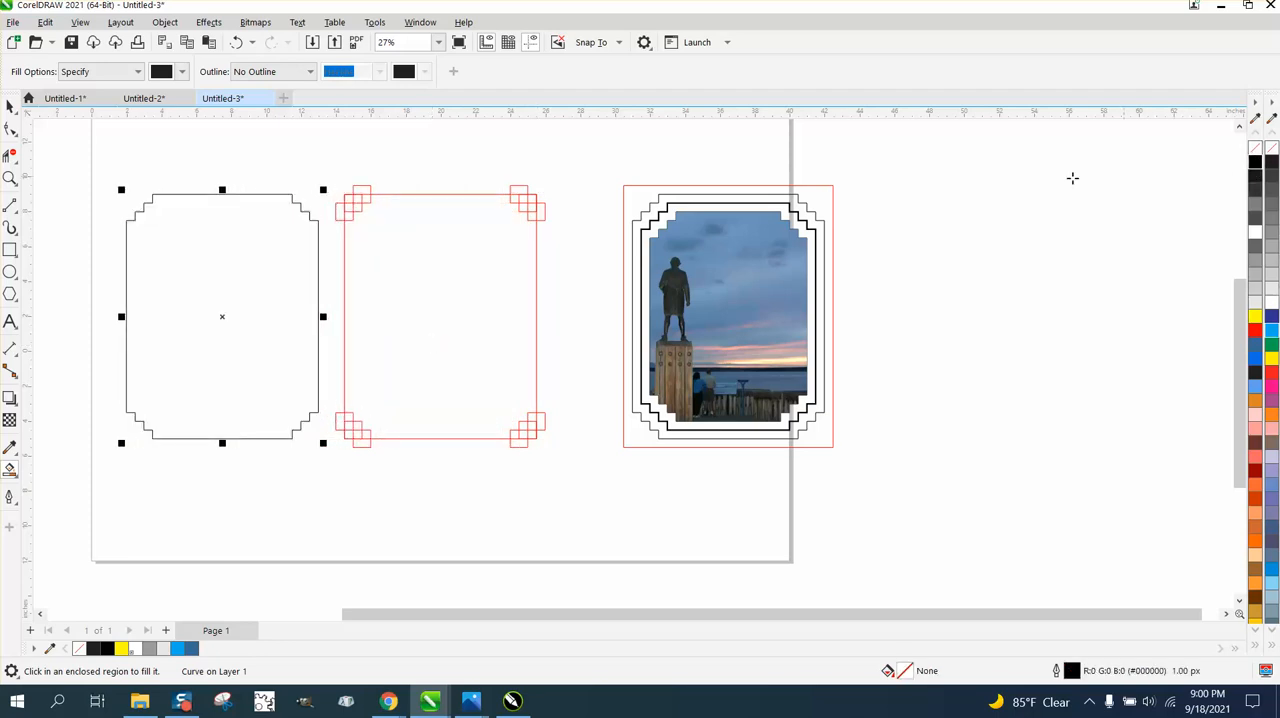
- Apply an inside contour with 2 steps and a 0.5-inch offset to the stepped outline
{"action": "left_click", "coordinate": [208, 22]}
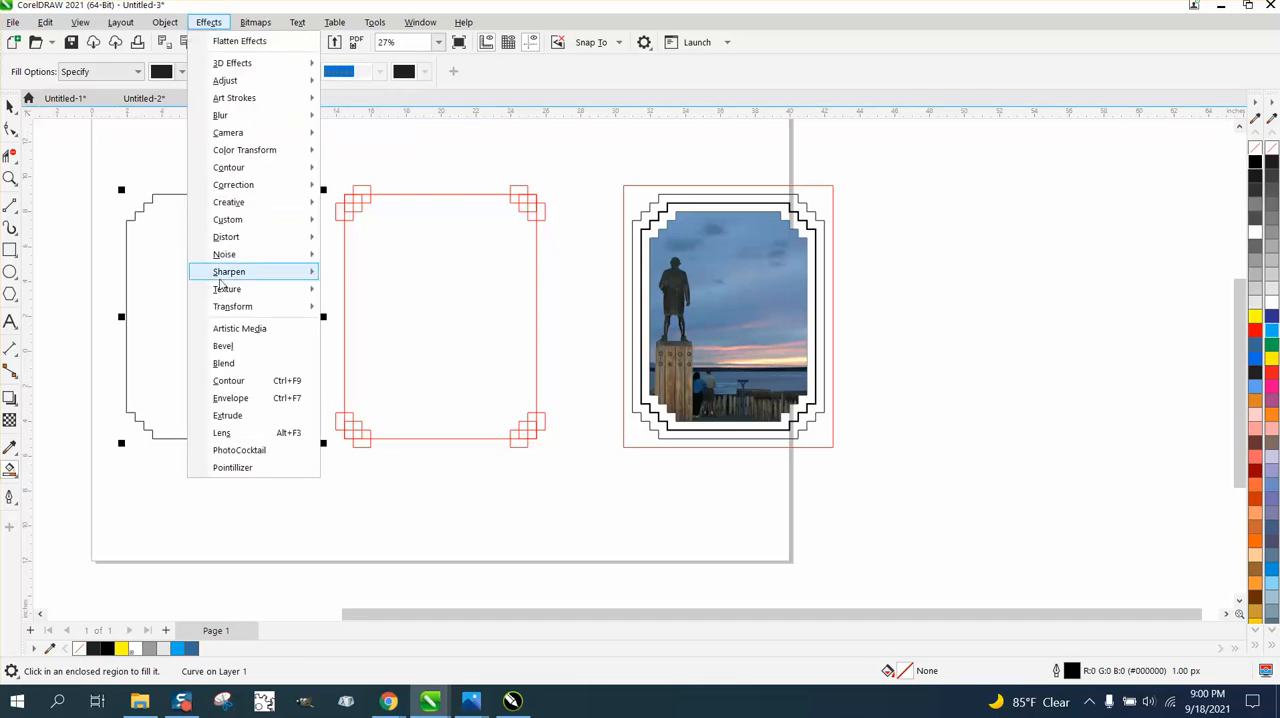
{"action": "left_click", "coordinate": [229, 381]}
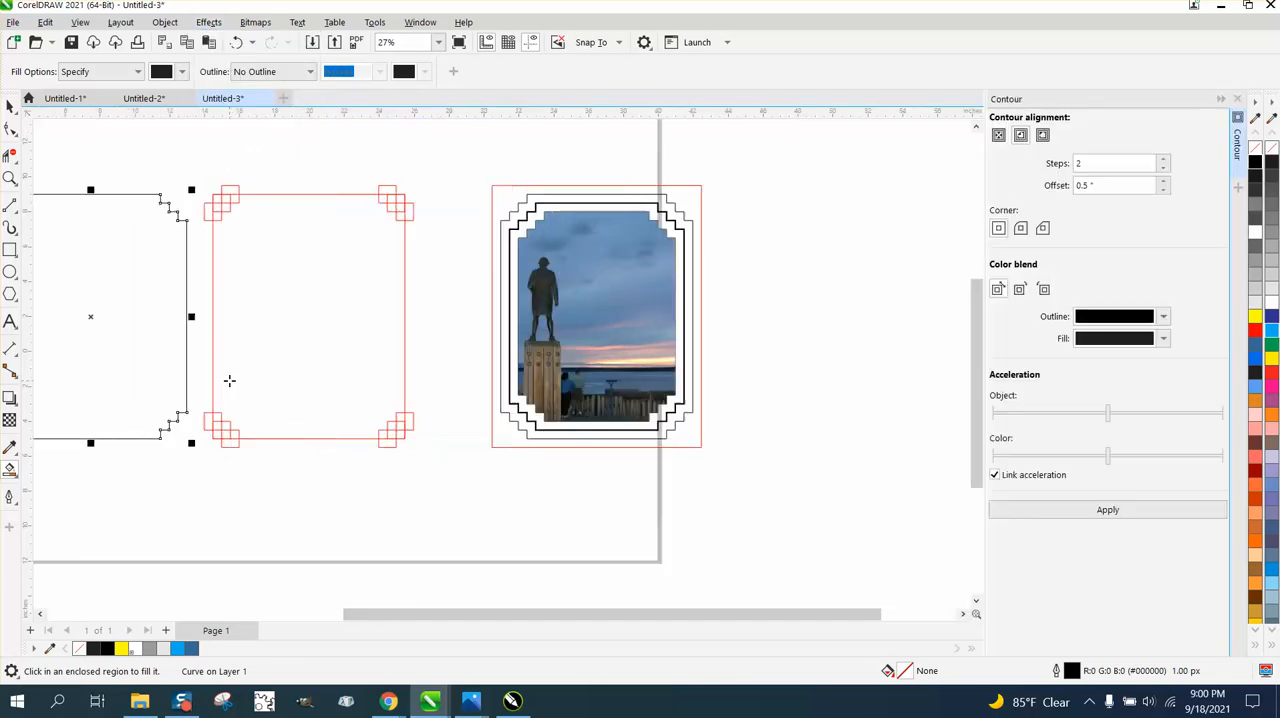
{"action": "left_click", "coordinate": [1104, 185]}
{"action": "left_click", "coordinate": [1110, 516]}
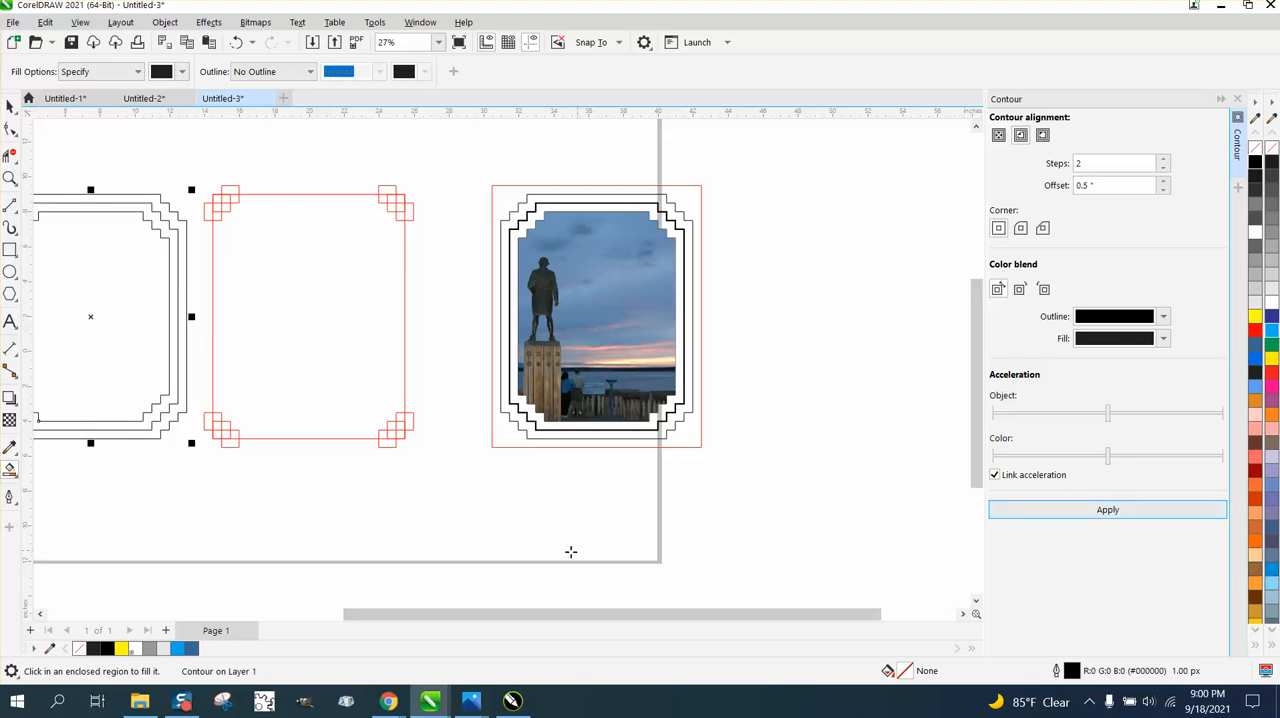
- Examine the stepped corners of the finished photo frame and compare them with the corners of the new contoured outline
{"action": "left_click", "coordinate": [10, 178]}
{"action": "right_click", "coordinate": [460, 317]}
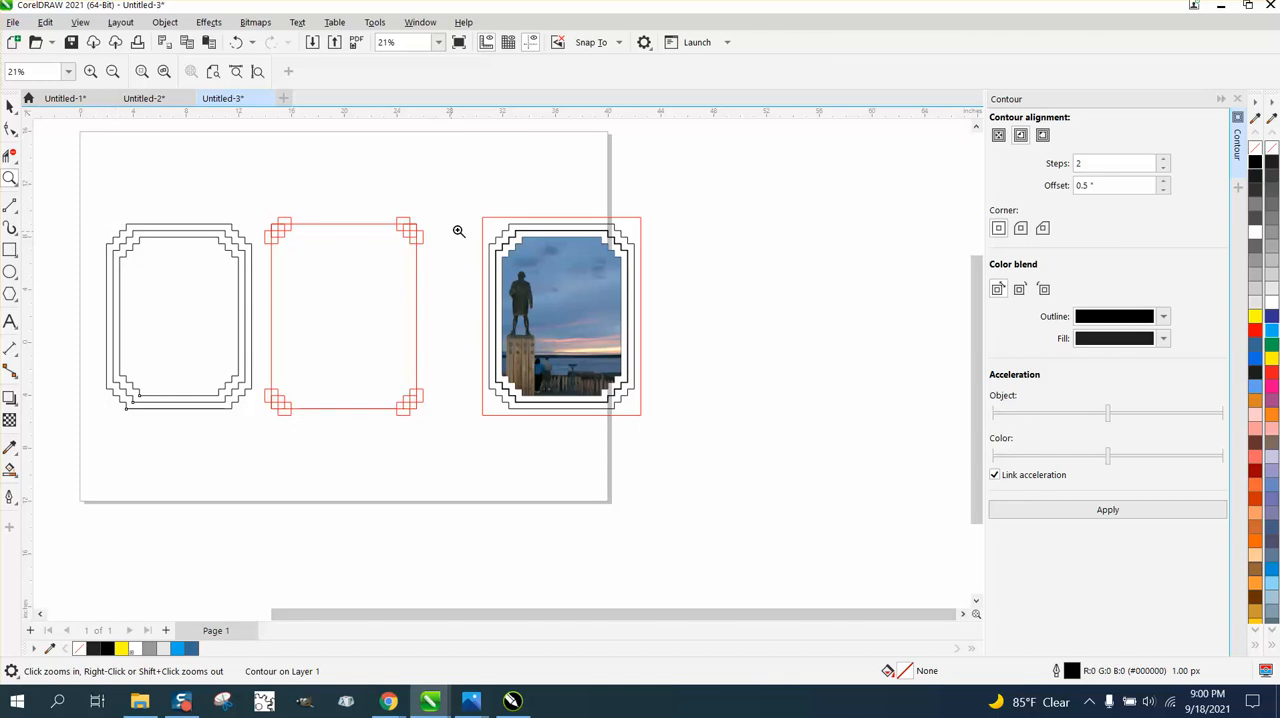
{"action": "left_click_drag", "start_coordinate": [468, 221], "coordinate": [541, 247]}
{"action": "scroll", "coordinate": [541, 247], "scroll_direction": "down", "scroll_amount": 4}
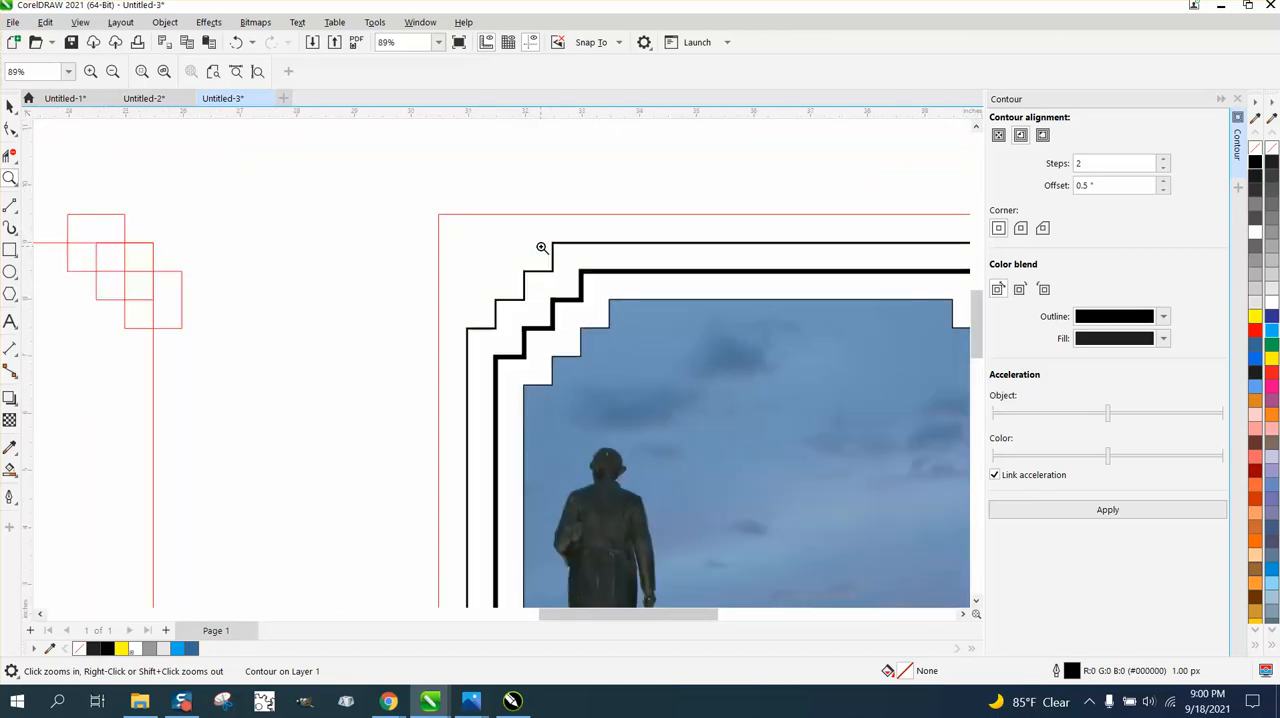
{"action": "scroll", "coordinate": [542, 247], "scroll_direction": "down", "scroll_amount": 5}
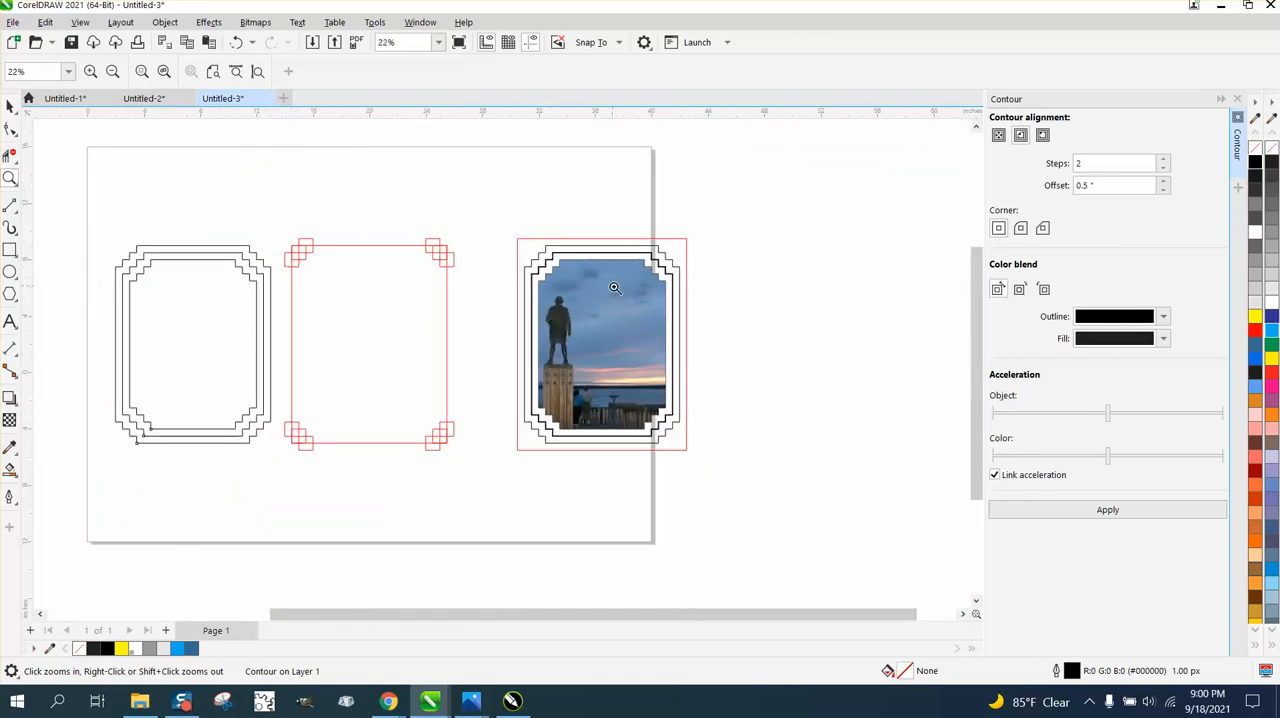
{"action": "left_click_drag", "start_coordinate": [198, 302], "coordinate": [198, 302]}
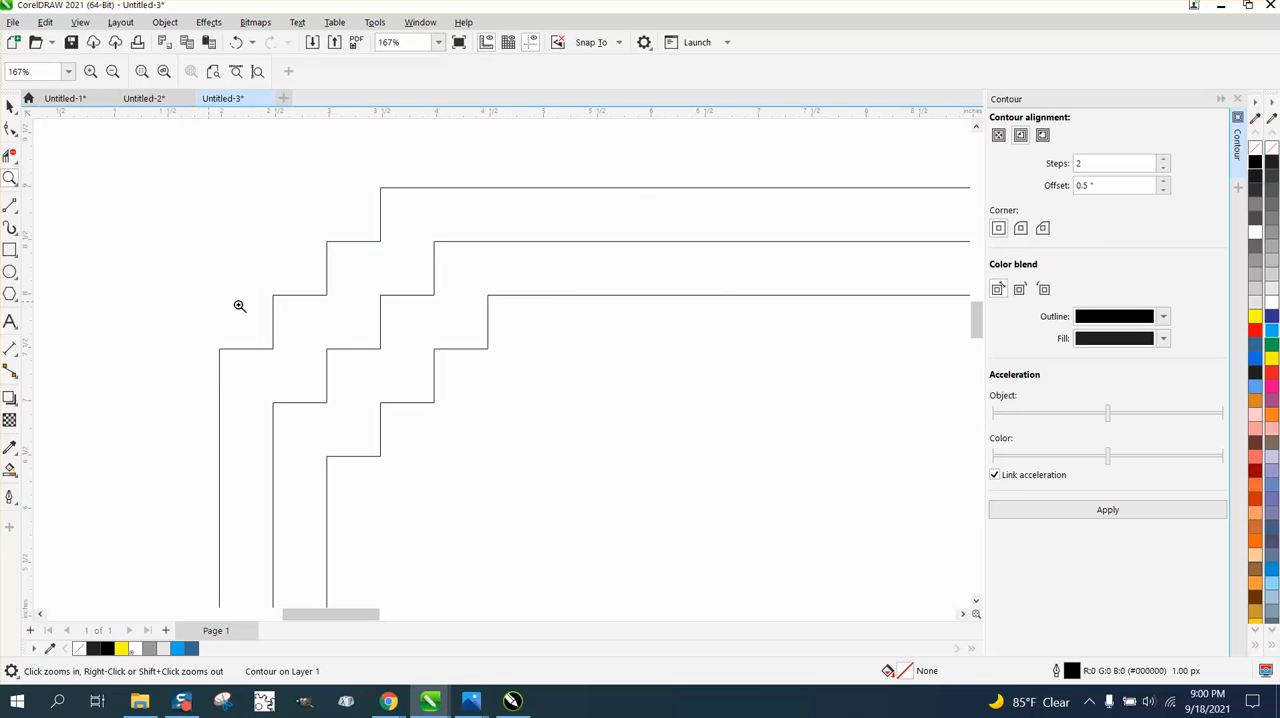
{"action": "scroll", "coordinate": [577, 294], "scroll_direction": "down", "scroll_amount": 3}
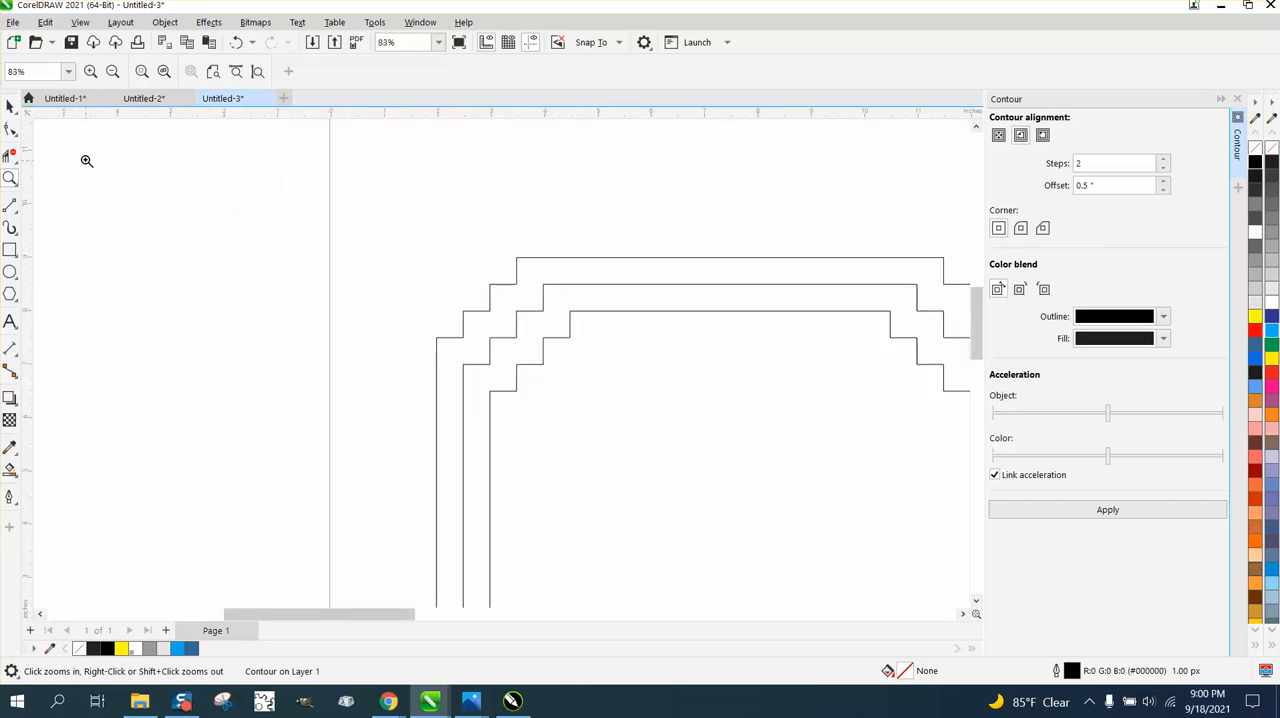
{"action": "left_click_drag", "start_coordinate": [413, 244], "coordinate": [645, 432]}
- Break the stepped frame's contour apart
{"action": "left_click", "coordinate": [10, 105]}
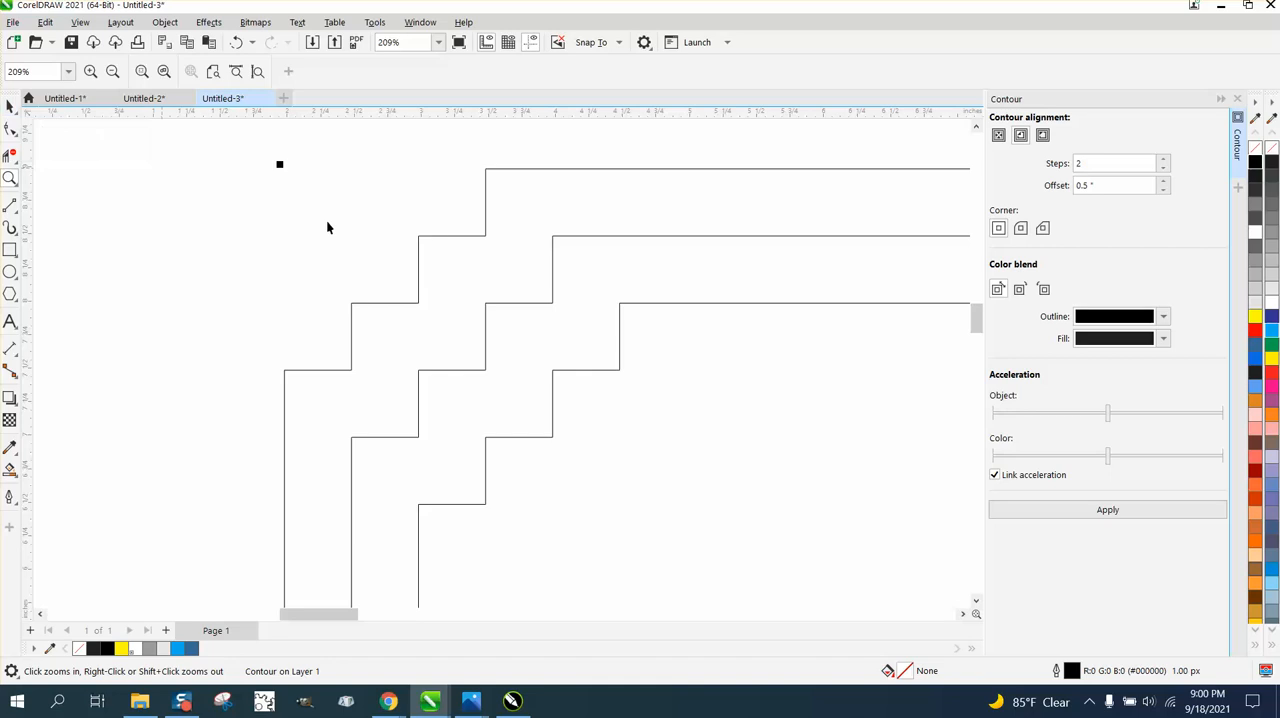
{"action": "scroll", "coordinate": [410, 242], "scroll_direction": "down", "scroll_amount": 2}
{"action": "left_click", "coordinate": [178, 28]}
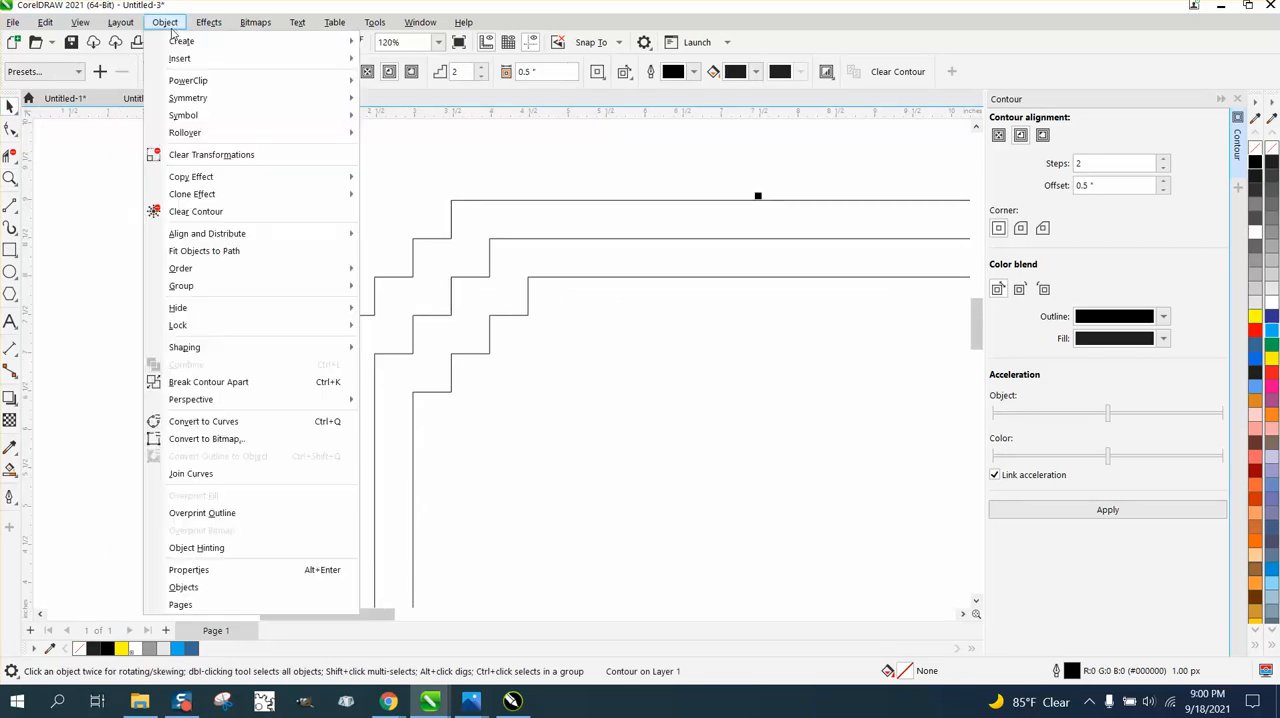
{"action": "left_click", "coordinate": [240, 380]}
- Select the whole stepped frame and ungroup it into separate outlines
{"action": "scroll", "coordinate": [260, 363], "scroll_direction": "down", "scroll_amount": 1}
{"action": "scroll", "coordinate": [270, 330], "scroll_direction": "down", "scroll_amount": 5}
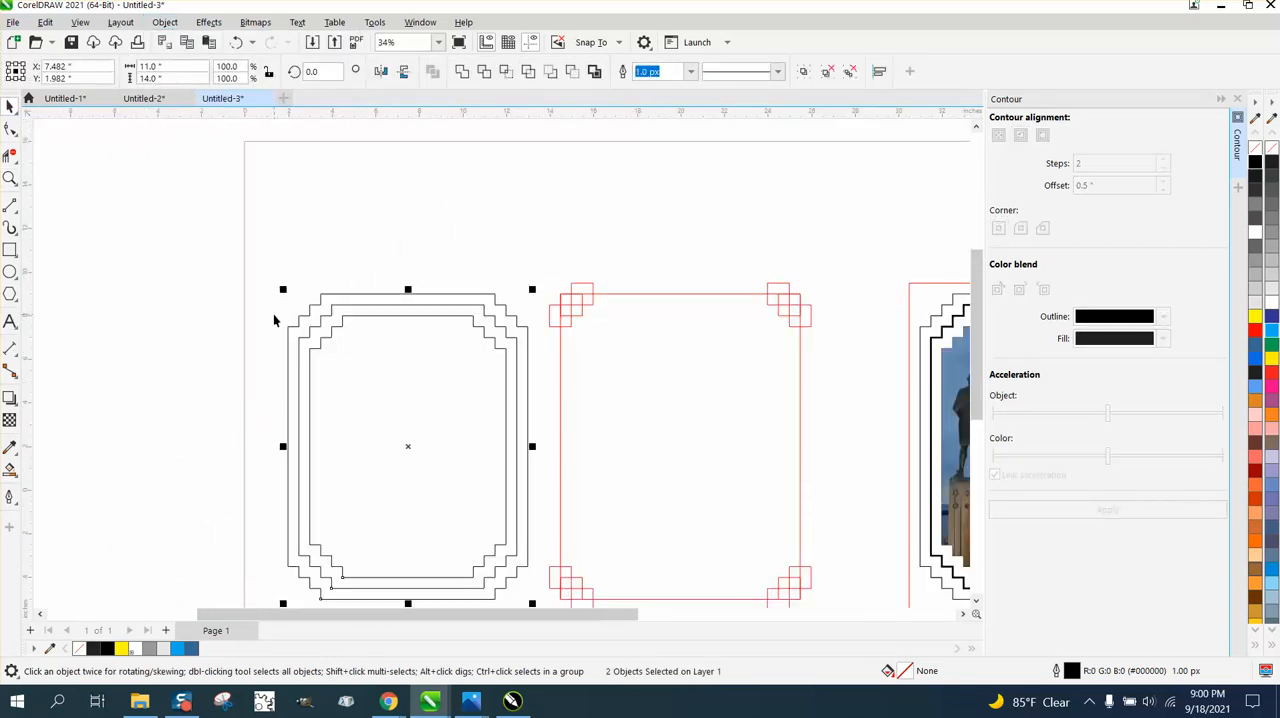
{"action": "left_click_drag", "start_coordinate": [261, 277], "coordinate": [448, 526]}
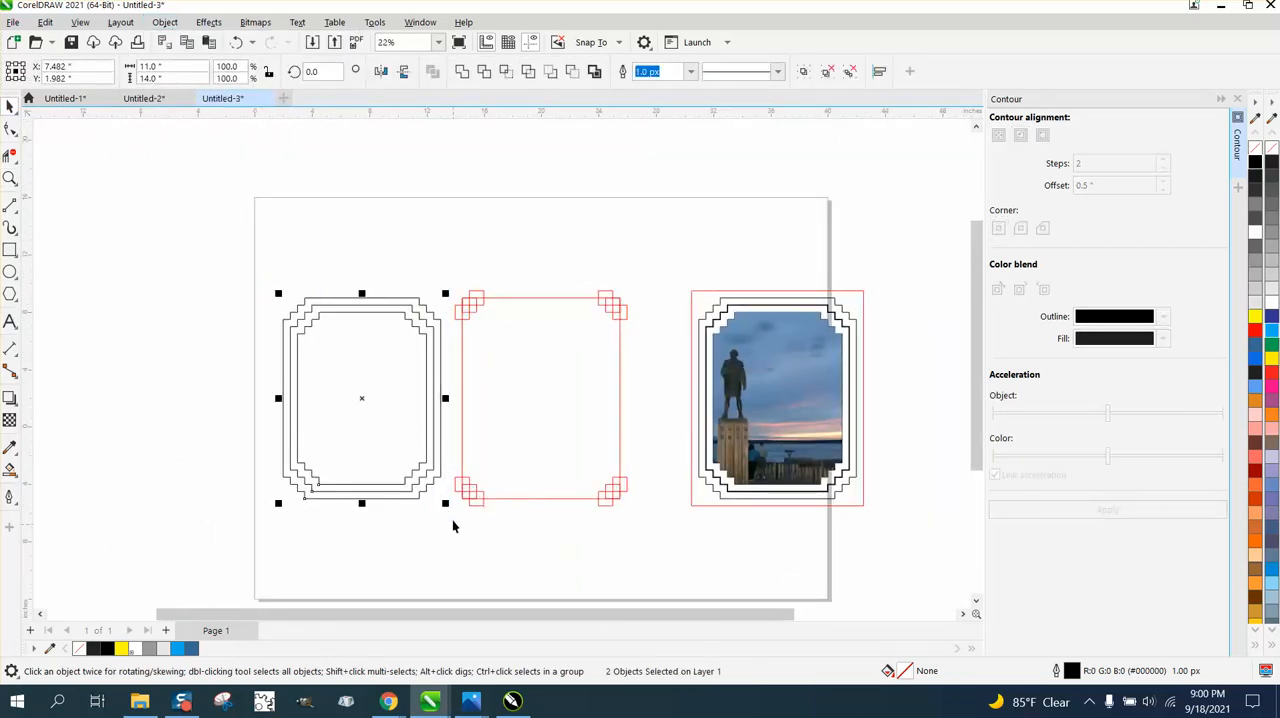
{"action": "left_click", "coordinate": [165, 22]}
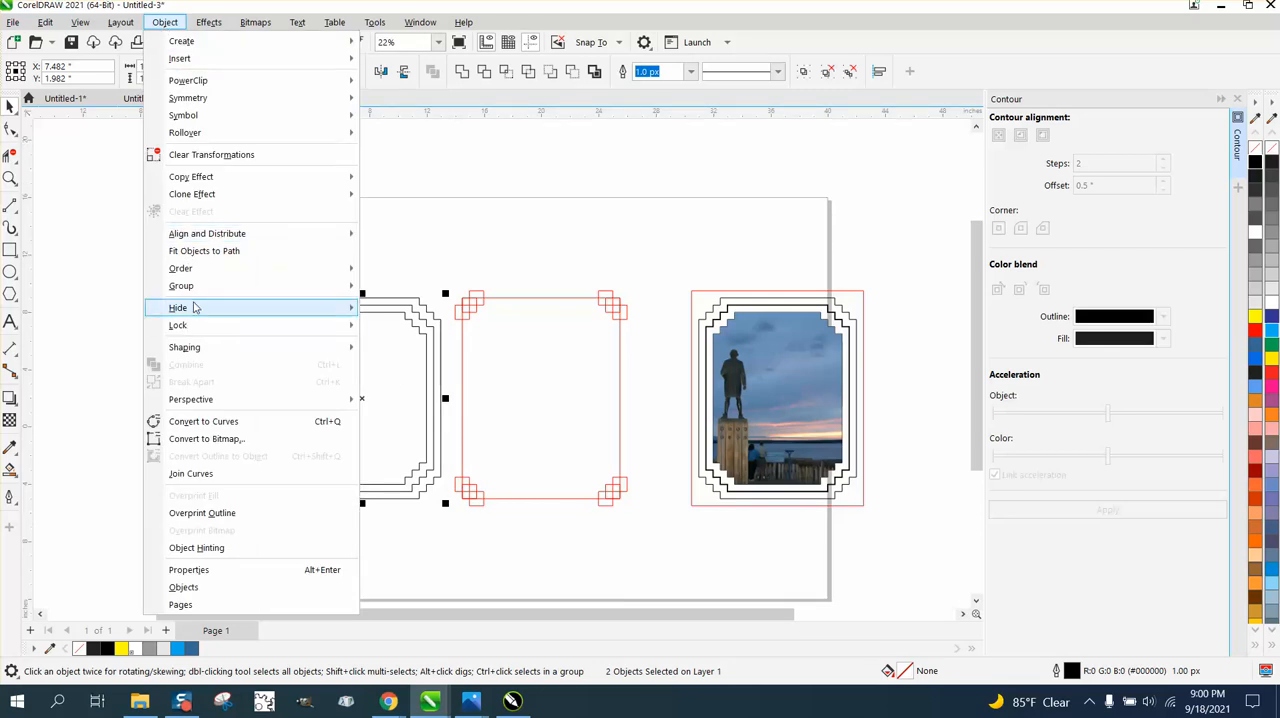
{"action": "mouse_move", "coordinate": [191, 286]}
{"action": "left_click", "coordinate": [398, 307]}
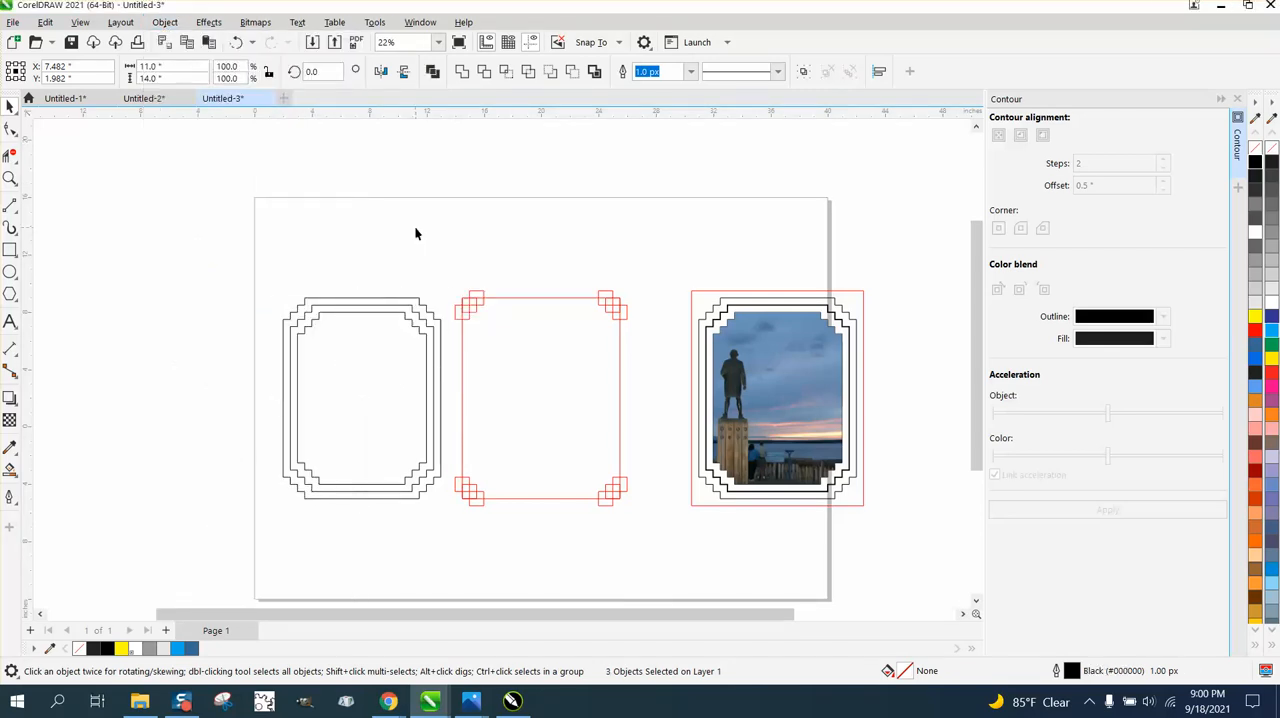
- Set the outline width of the middle stepped outline to 25 px
{"action": "left_click", "coordinate": [414, 229]}
{"action": "left_click", "coordinate": [409, 313]}
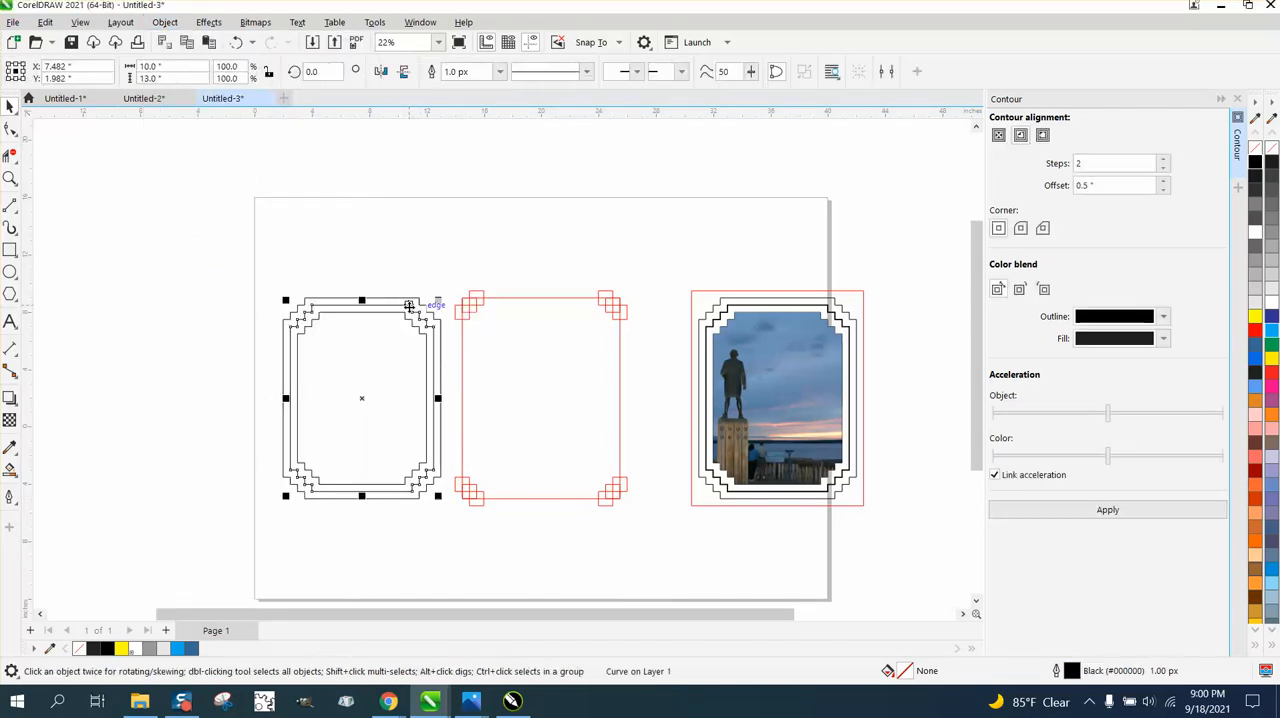
{"action": "left_click", "coordinate": [499, 71]}
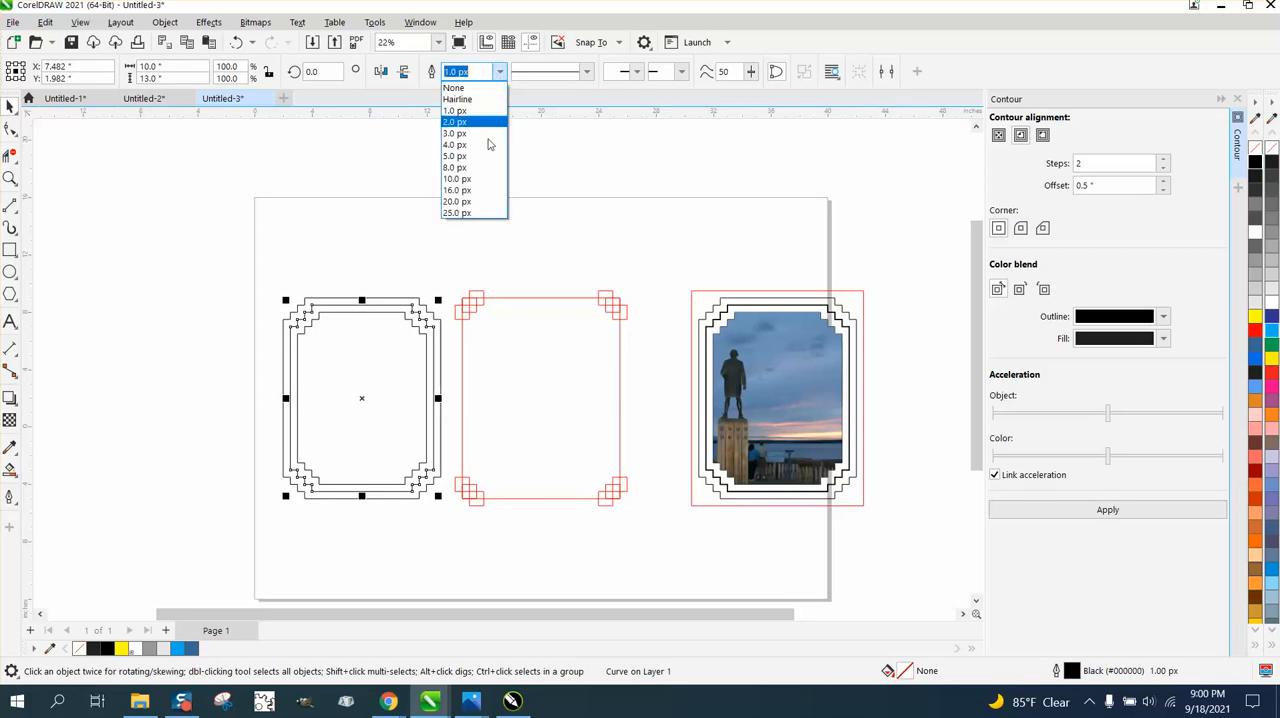
{"action": "left_click", "coordinate": [466, 213]}
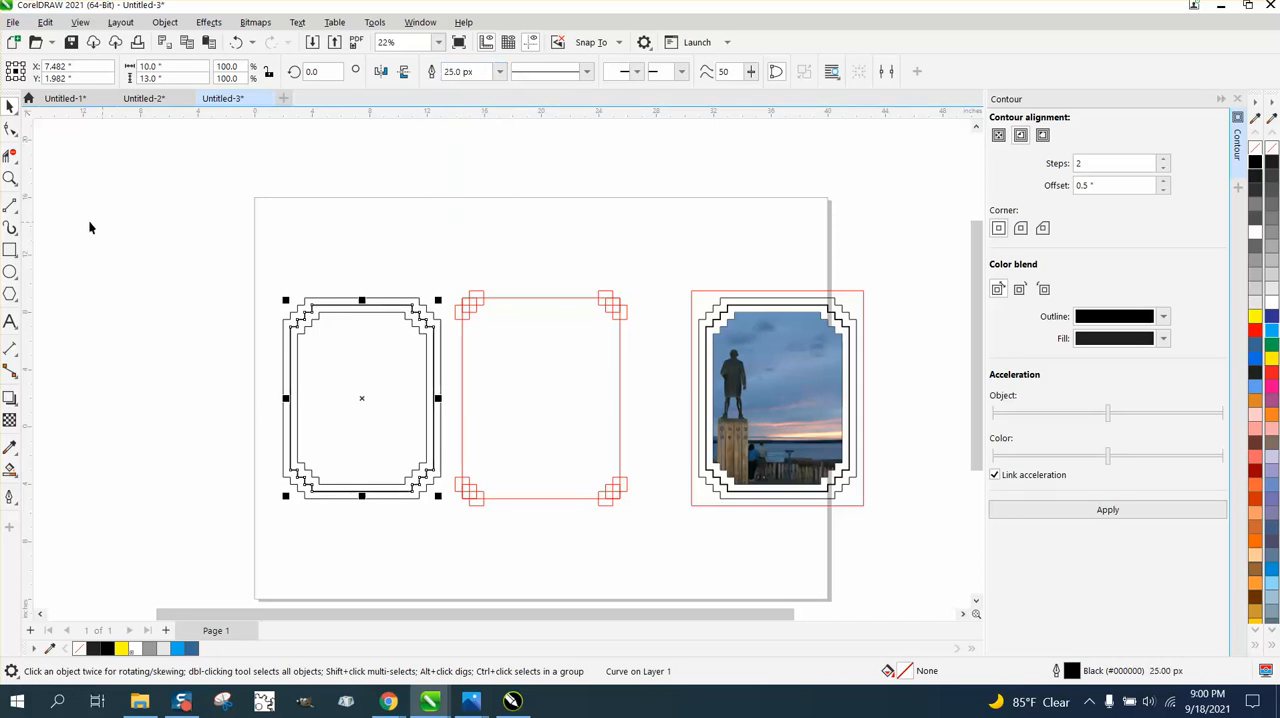
{"action": "left_click", "coordinate": [10, 178]}
{"action": "left_click", "coordinate": [568, 523]}
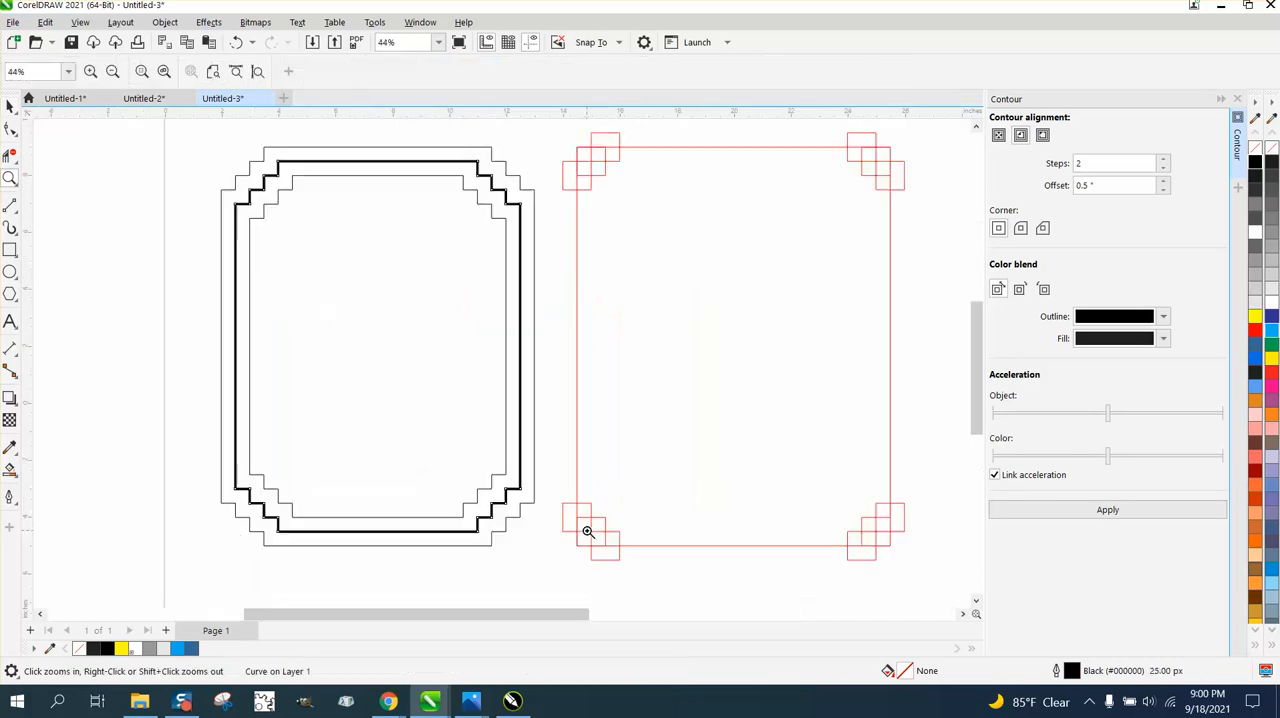
{"action": "scroll", "coordinate": [296, 303], "scroll_direction": "down", "scroll_amount": 1}
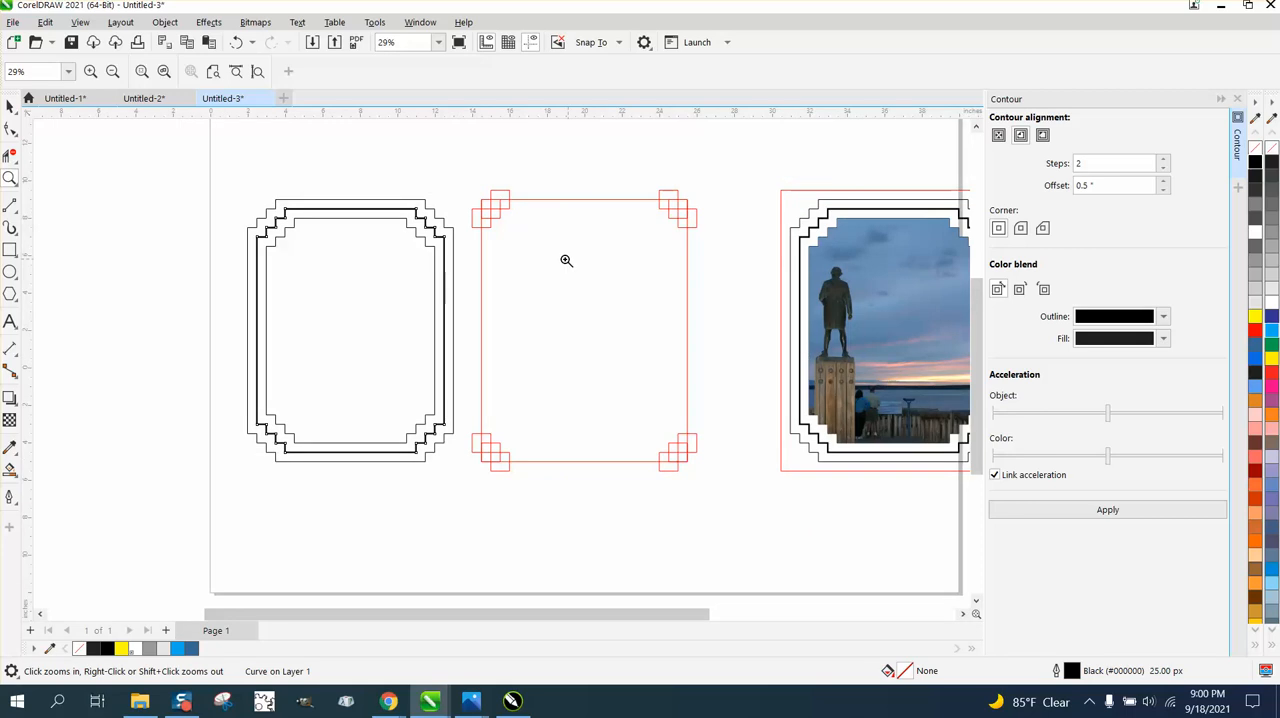
- Give the innermost stepped outline a red hairline outline
{"action": "left_click", "coordinate": [10, 106]}
{"action": "left_click", "coordinate": [39, 141]}
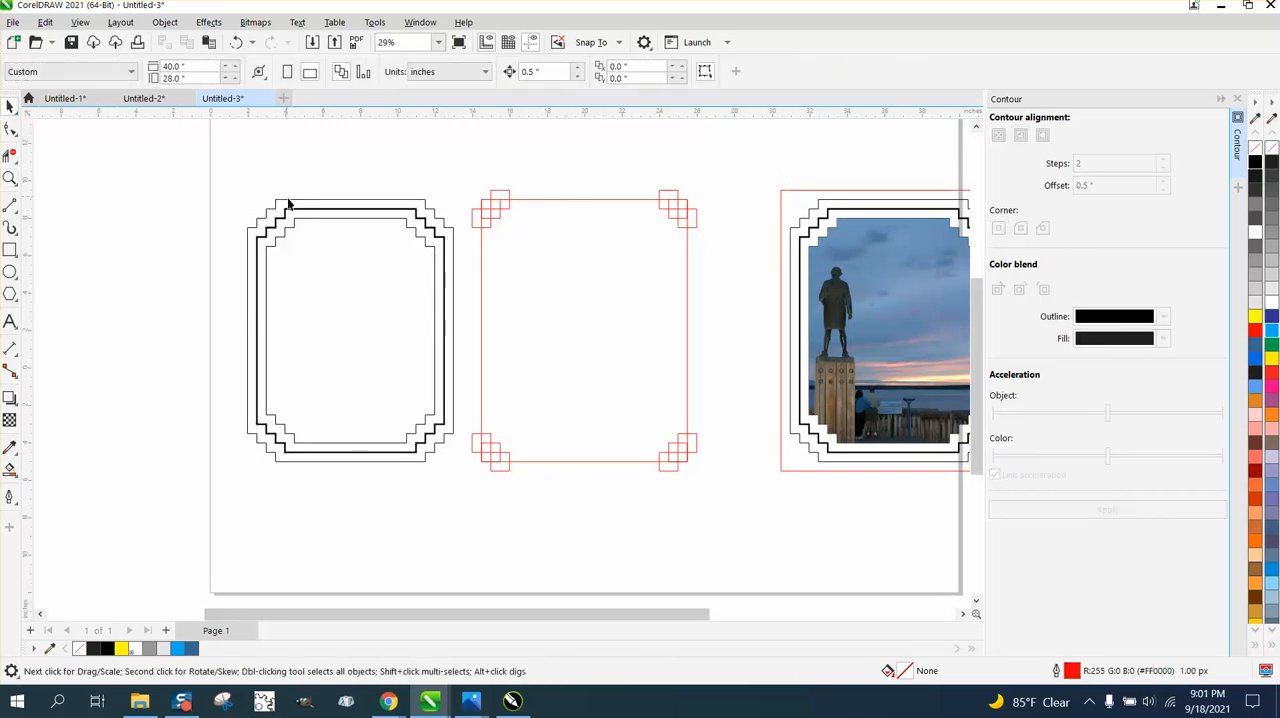
{"action": "left_click", "coordinate": [301, 224]}
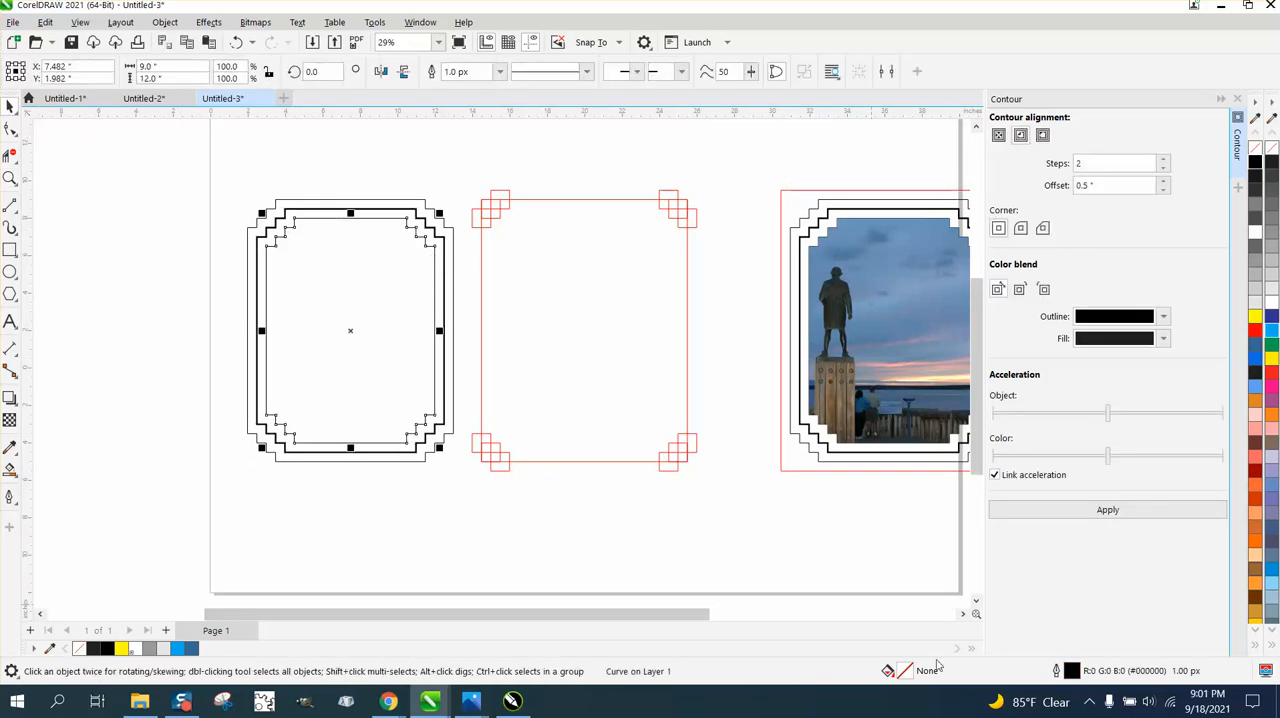
{"action": "double_click", "coordinate": [1071, 672]}
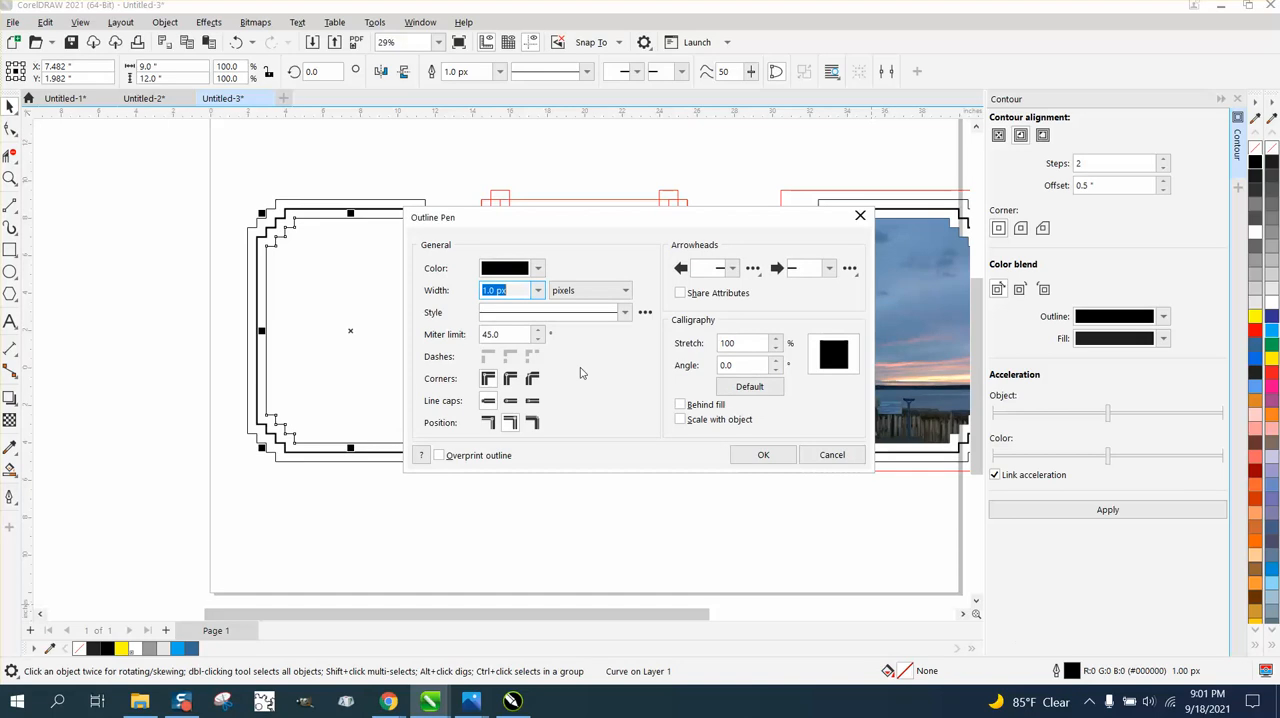
{"action": "left_click", "coordinate": [538, 290]}
{"action": "left_click", "coordinate": [512, 318]}
{"action": "left_click", "coordinate": [538, 268]}
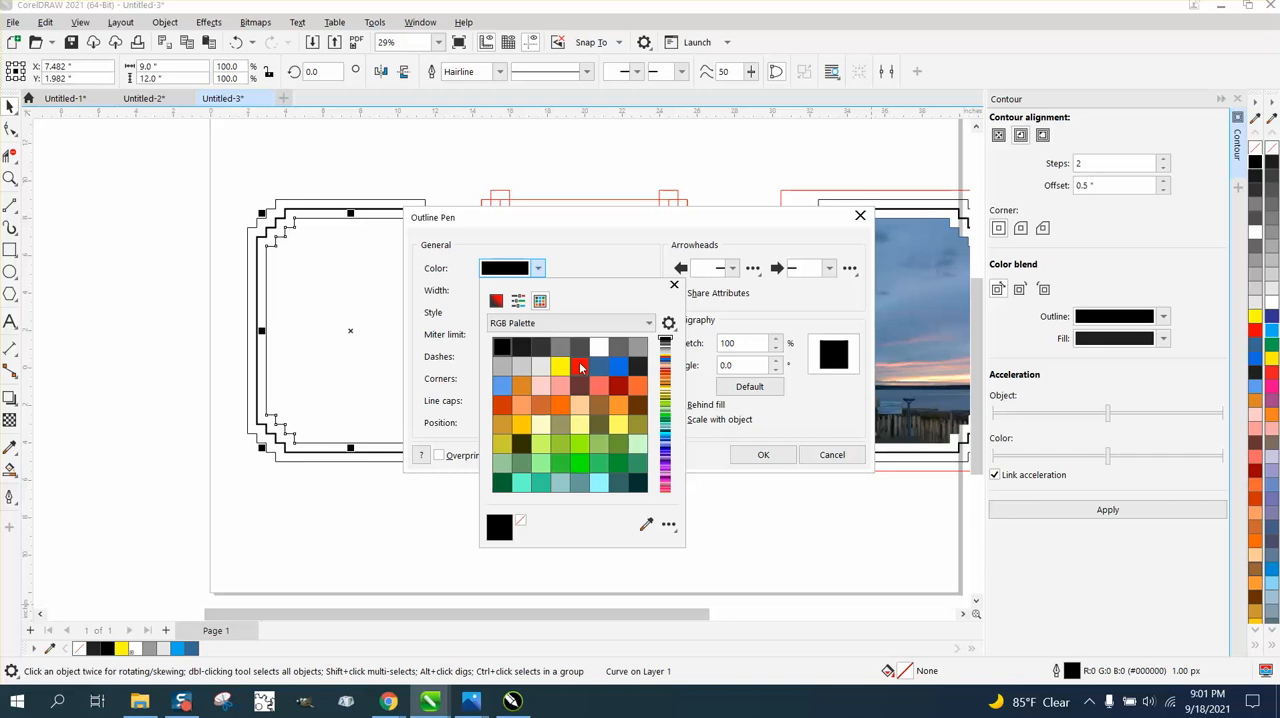
{"action": "left_click", "coordinate": [579, 366]}
{"action": "left_click", "coordinate": [763, 457]}
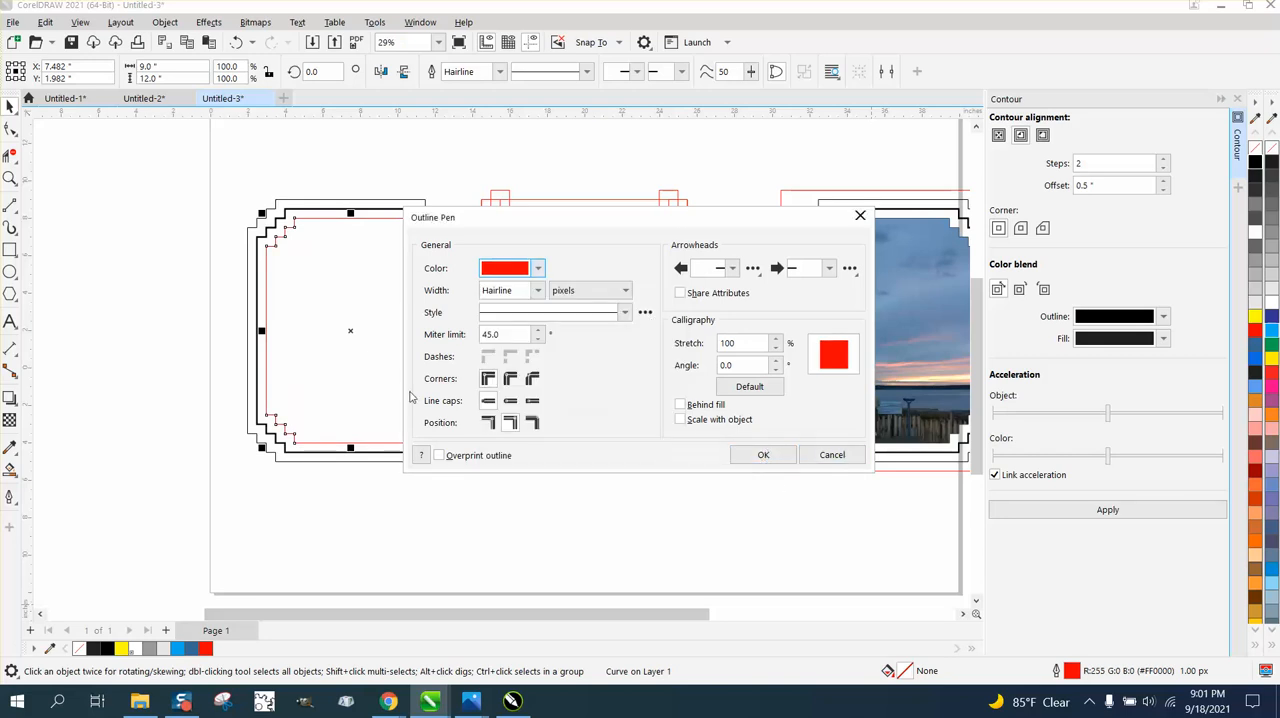
{"action": "left_click", "coordinate": [756, 456]}
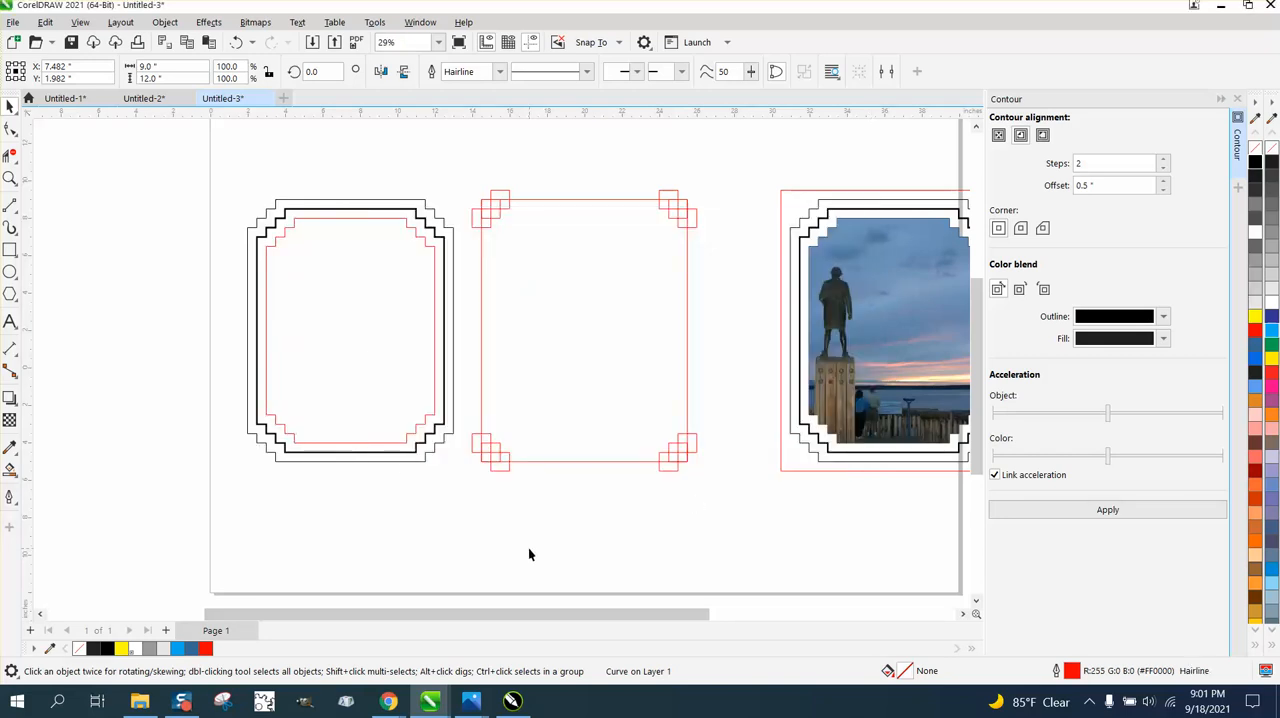
- Examine the three outlines of the new stepped frame and compare them with the finished photo frame
{"action": "left_click", "coordinate": [10, 178]}
{"action": "left_click_drag", "start_coordinate": [262, 203], "coordinate": [750, 307]}
{"action": "left_click_drag", "start_coordinate": [82, 286], "coordinate": [557, 458]}
{"action": "left_click", "coordinate": [10, 105]}
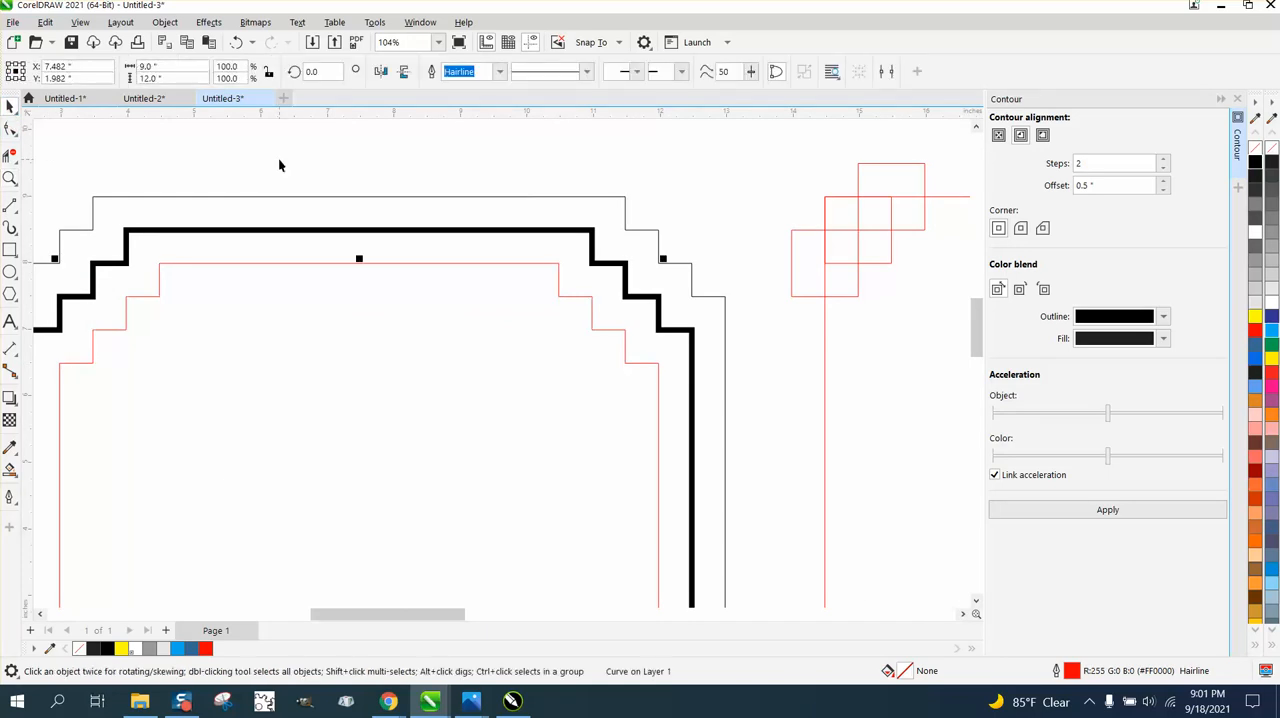
{"action": "scroll", "coordinate": [305, 162], "scroll_direction": "down", "scroll_amount": 3}
{"action": "scroll", "coordinate": [310, 168], "scroll_direction": "down", "scroll_amount": 3}
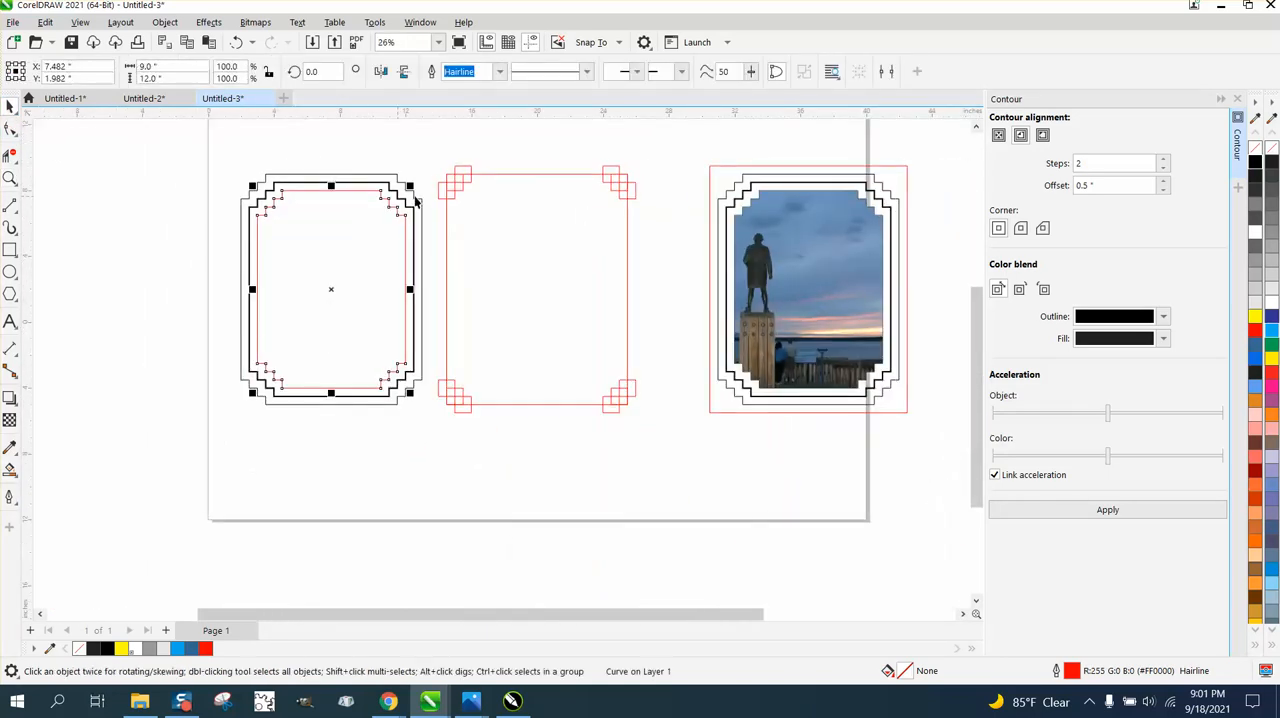
{"action": "left_click", "coordinate": [10, 178]}
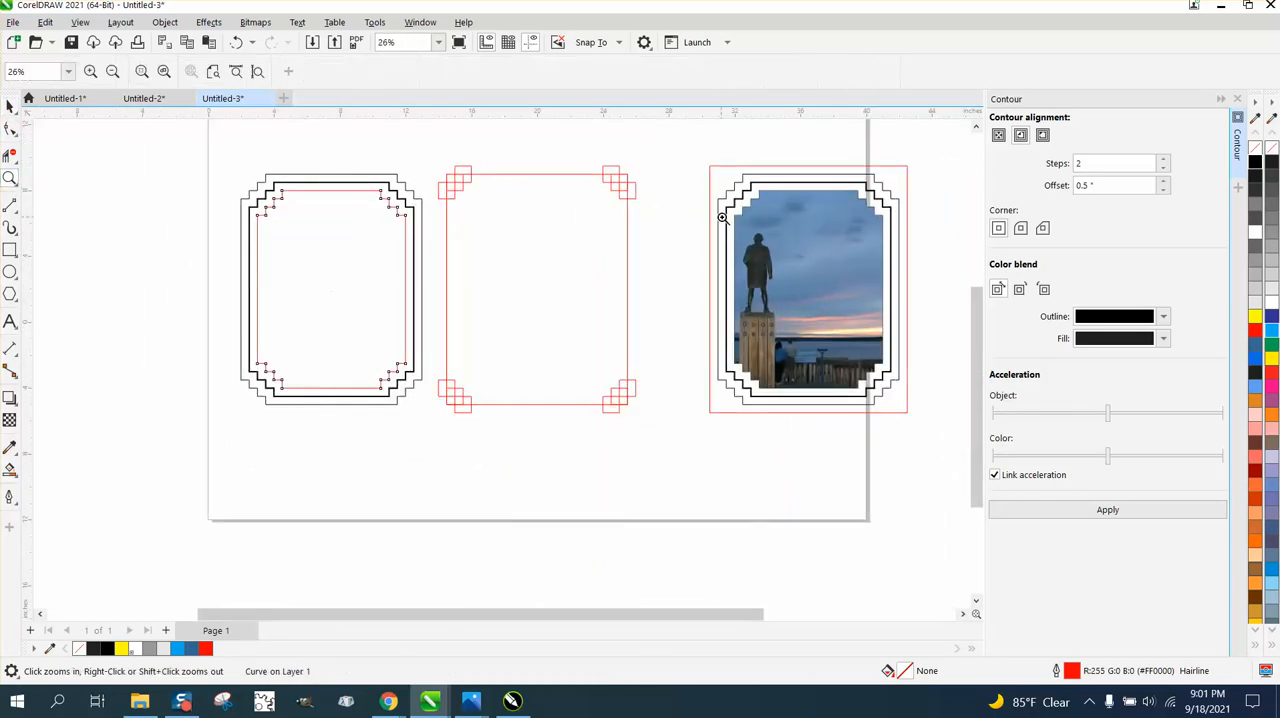
{"action": "left_click", "coordinate": [857, 350]}
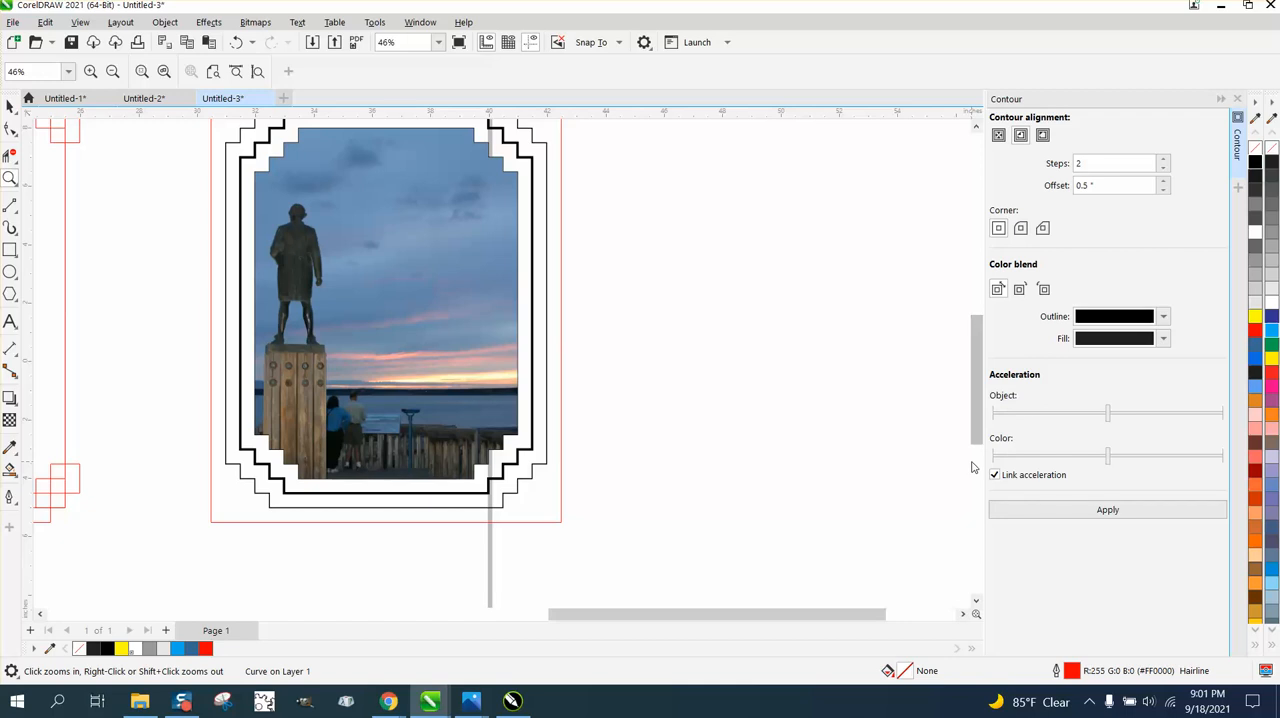